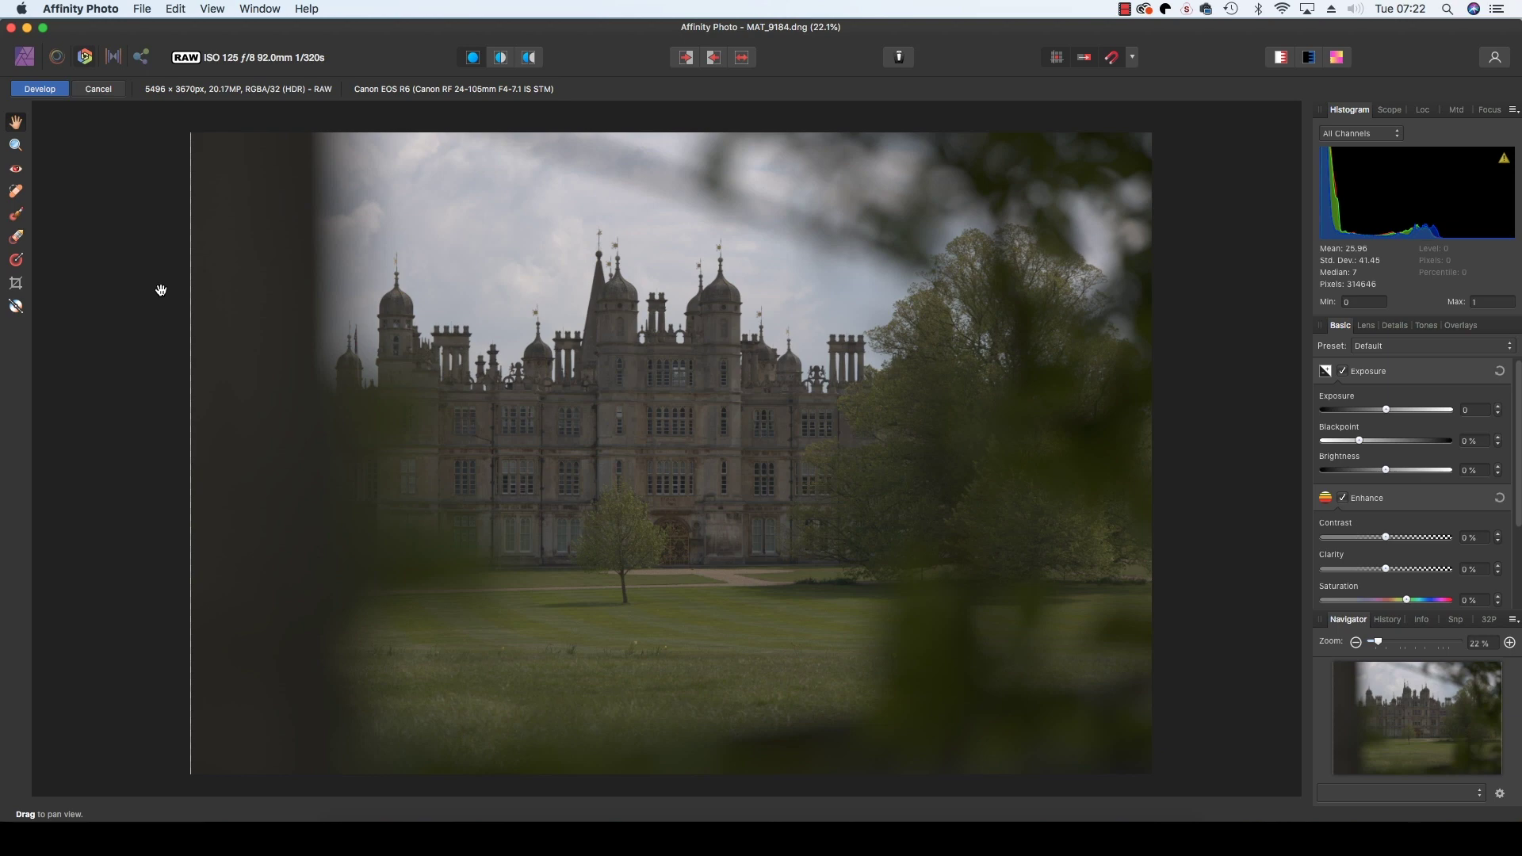
# In Shadows & Highlights, pull Highlights down to about -89% and lift Shadows to 43%
pyautogui.press('`')
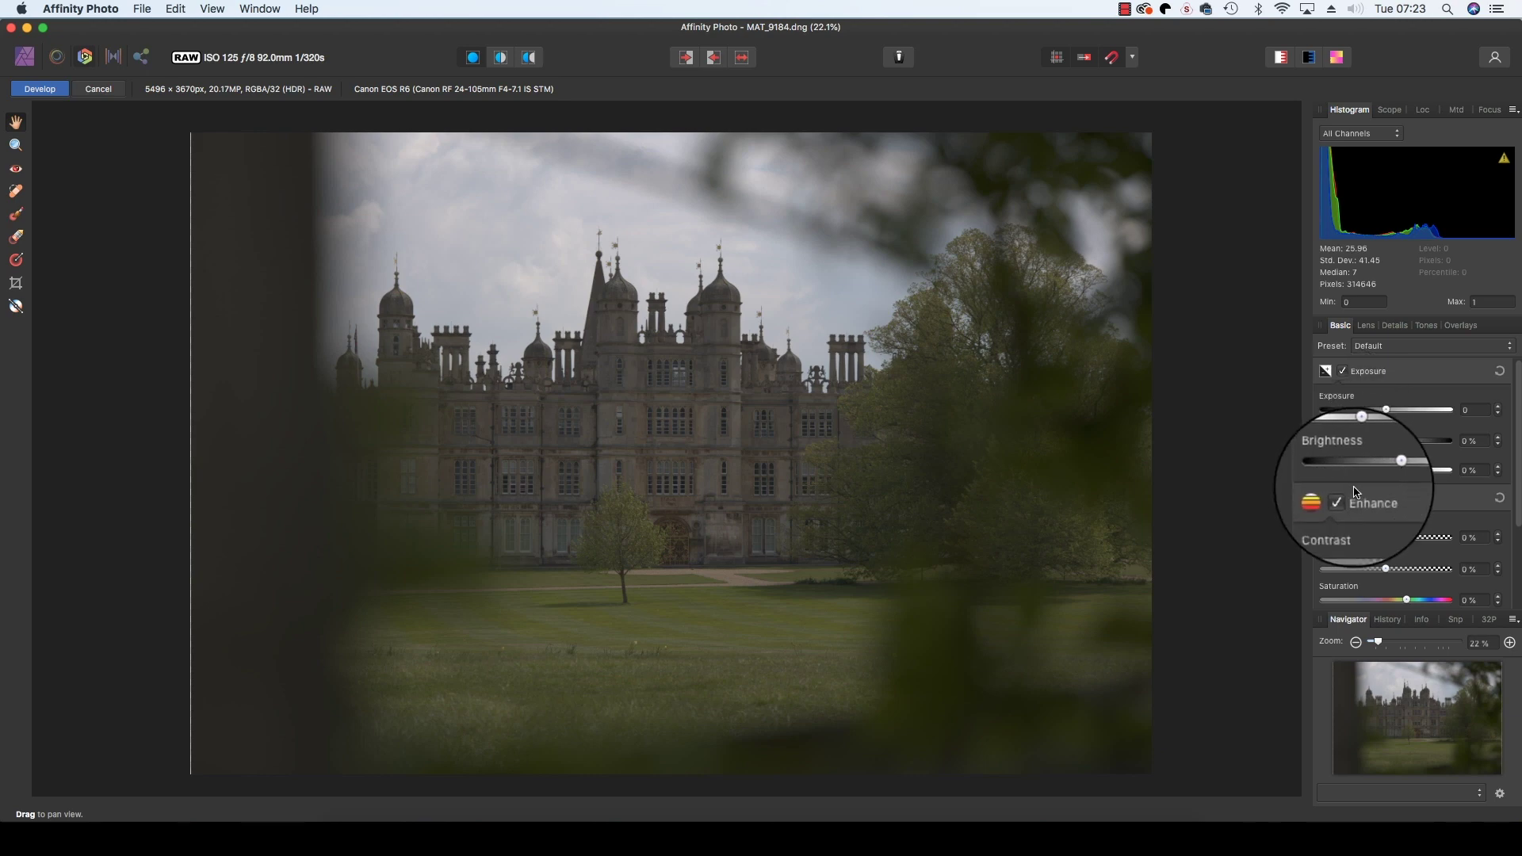
pyautogui.scroll(-1, 1427, 507)
pyautogui.scroll(-3, 1518, 506)
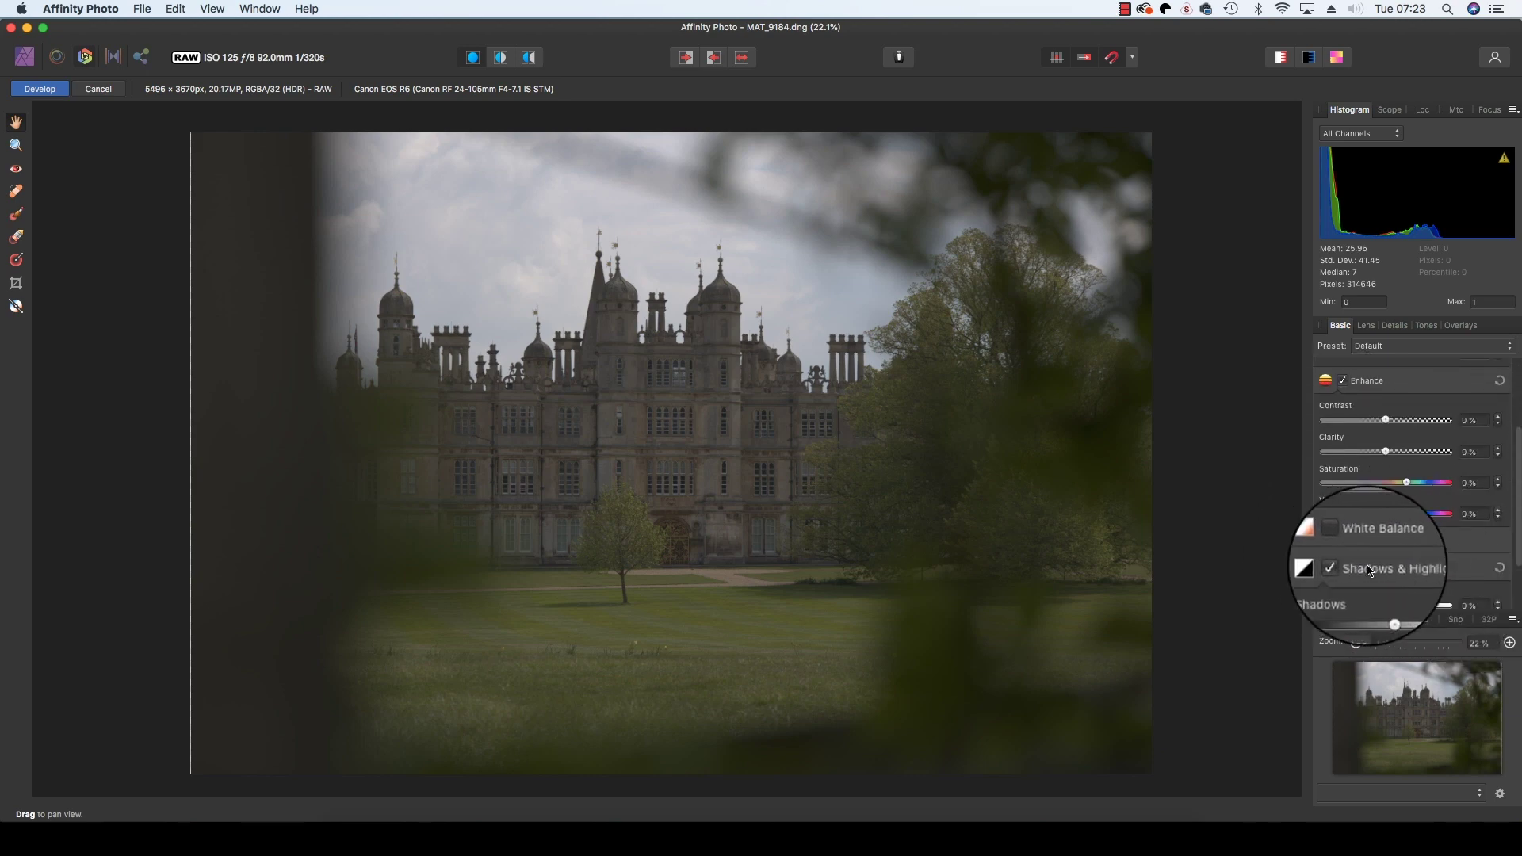
pyautogui.scroll(-2, 1383, 547)
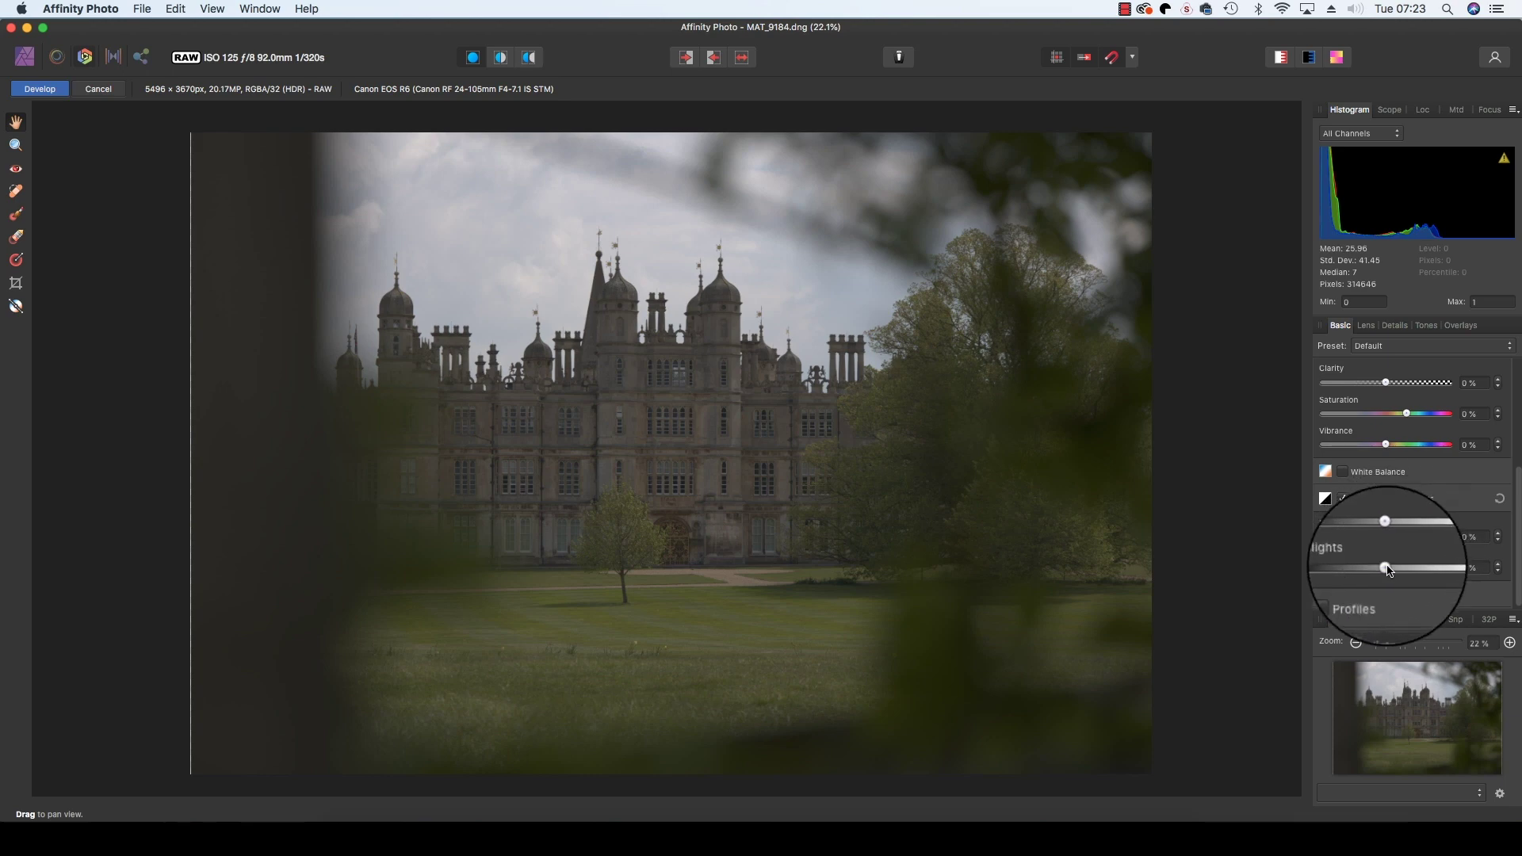
pyautogui.moveTo(1388, 570); pyautogui.dragTo(1330, 567)
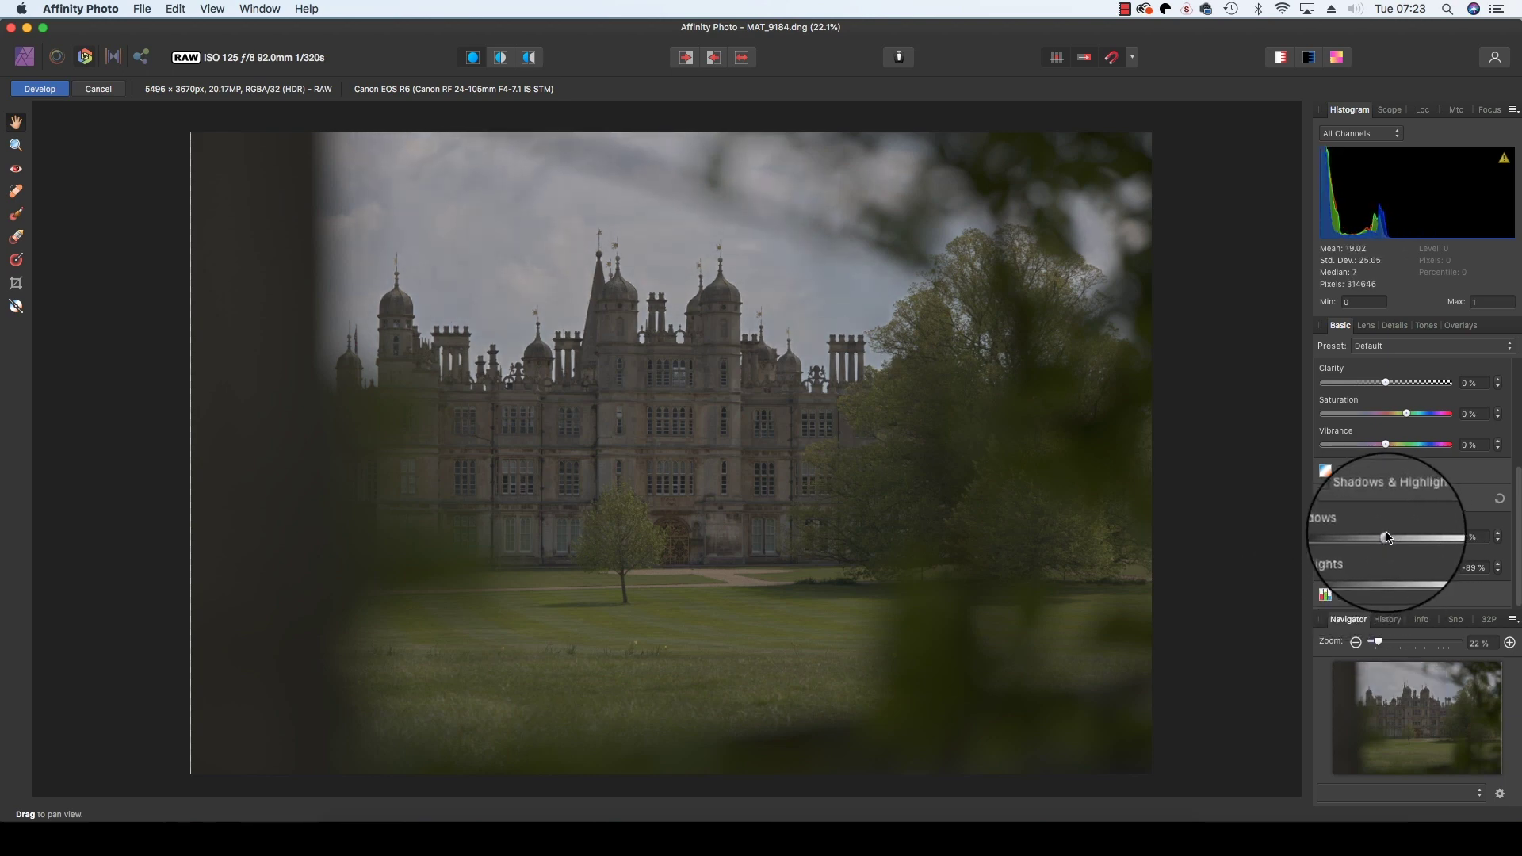
pyautogui.moveTo(1387, 538); pyautogui.dragTo(1412, 537)
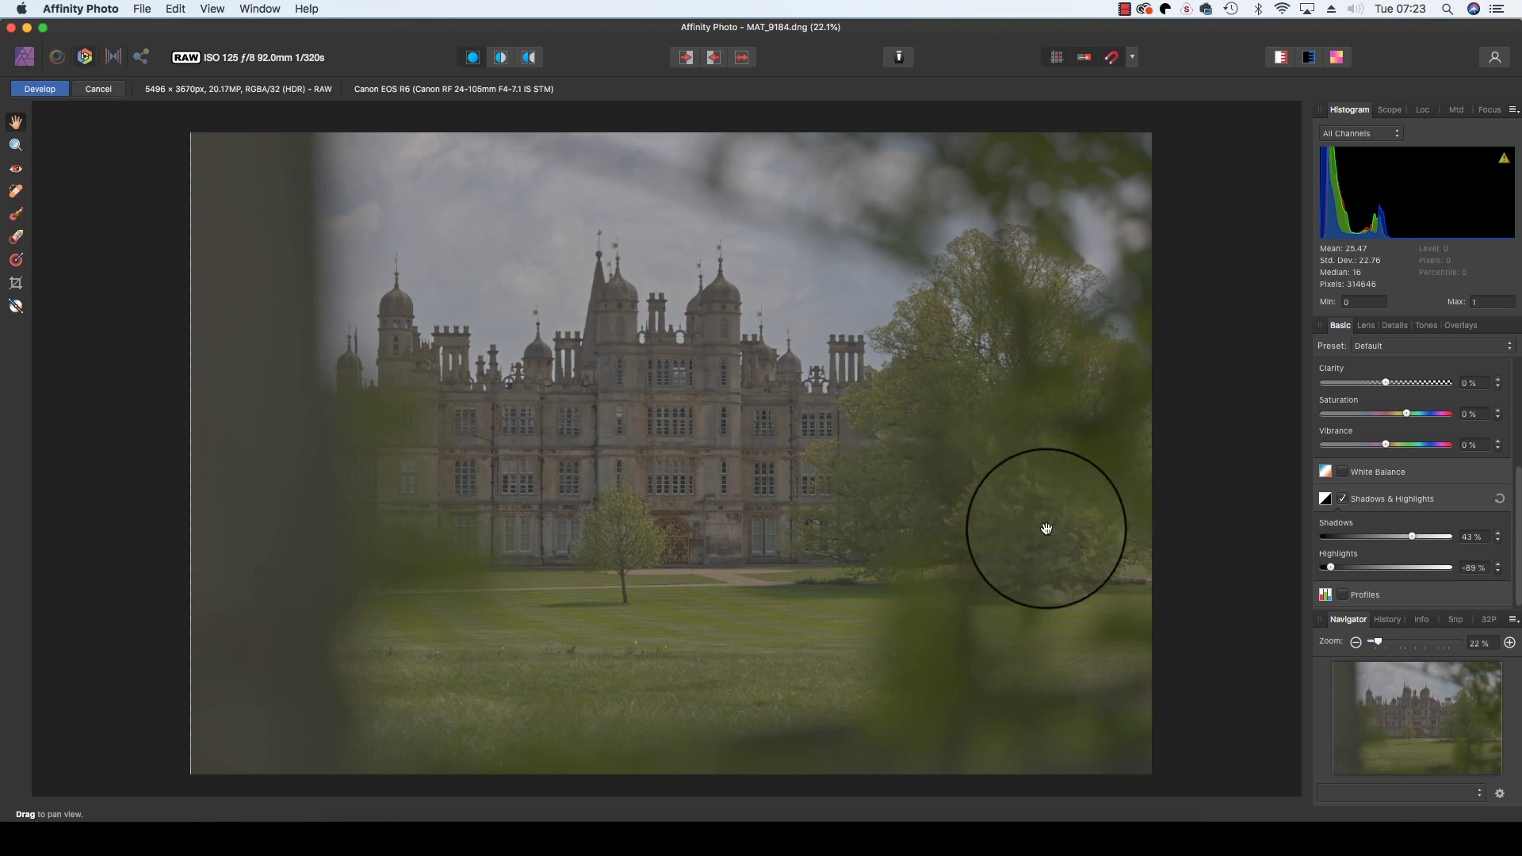
# Set Blackpoint to 3%, Brightness to 16% and Exposure to 0.389 in the Basic panel
pyautogui.scroll(5, 1374, 440)
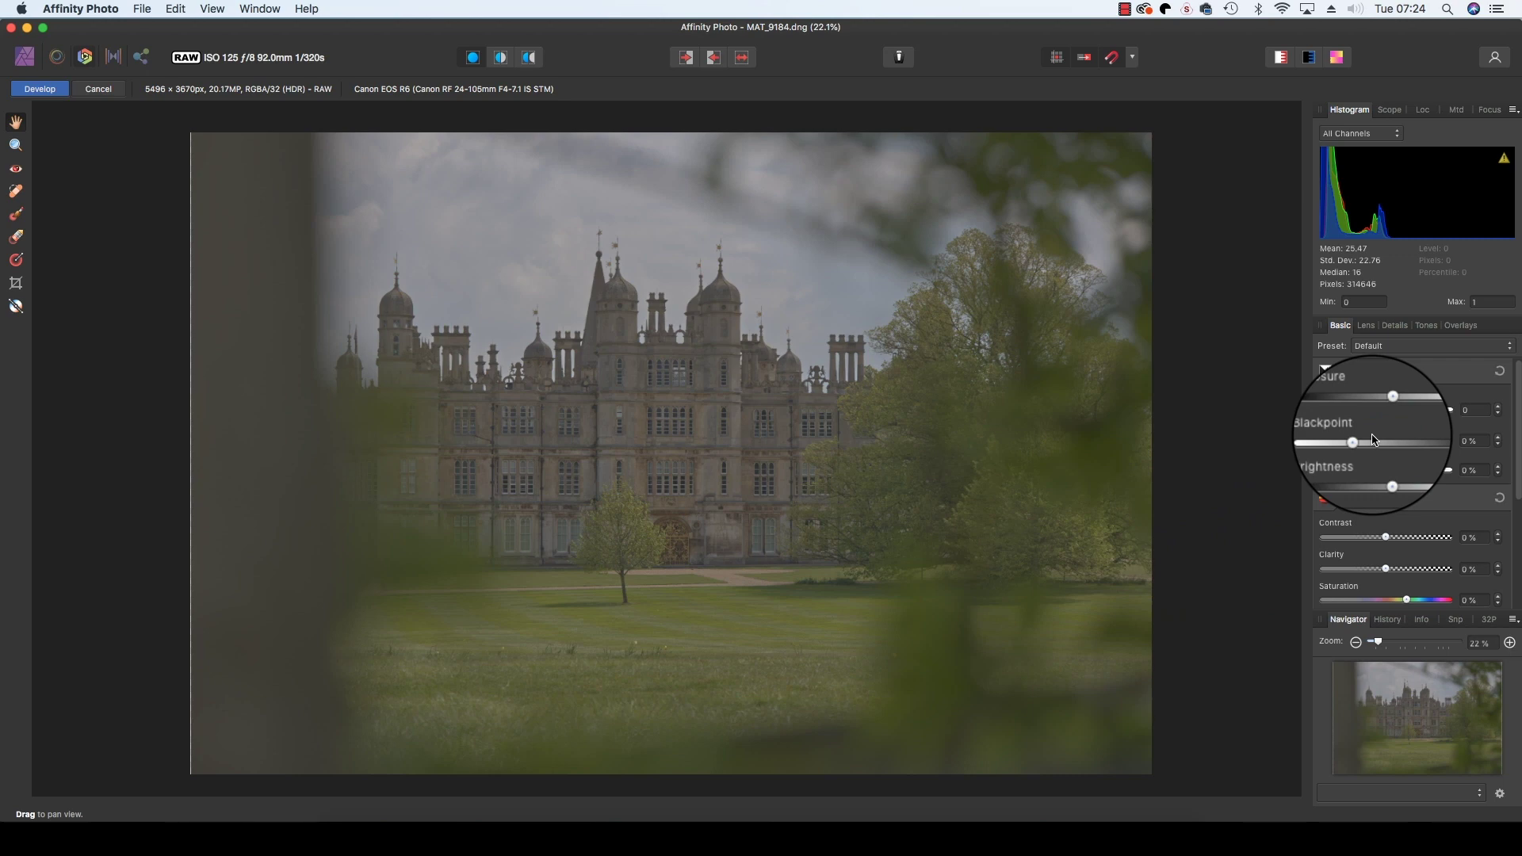
pyautogui.moveTo(1353, 442); pyautogui.dragTo(1400, 472)
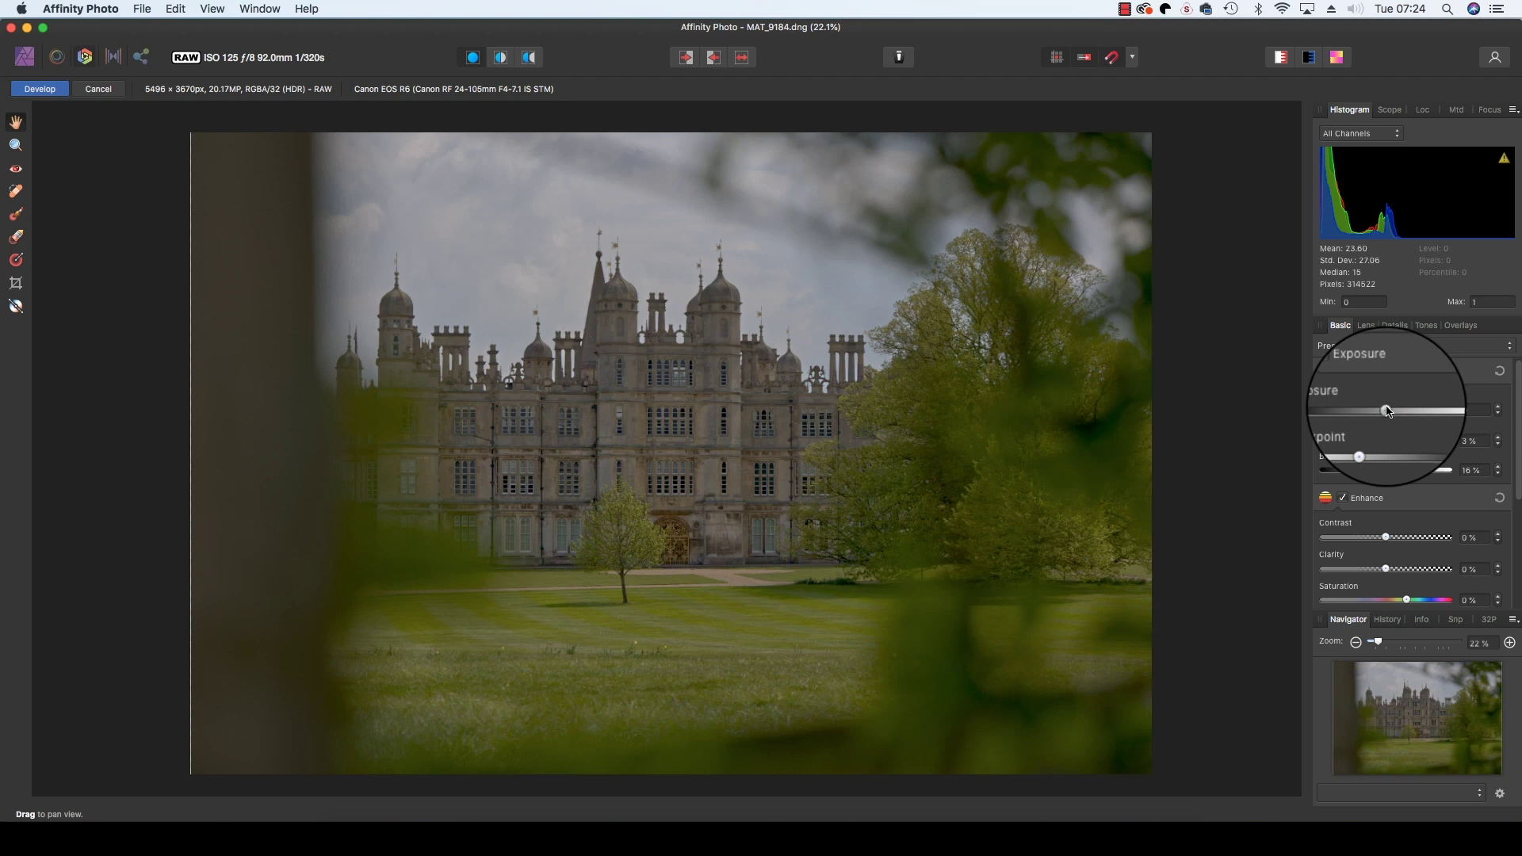
pyautogui.moveTo(1387, 410); pyautogui.dragTo(1393, 408)
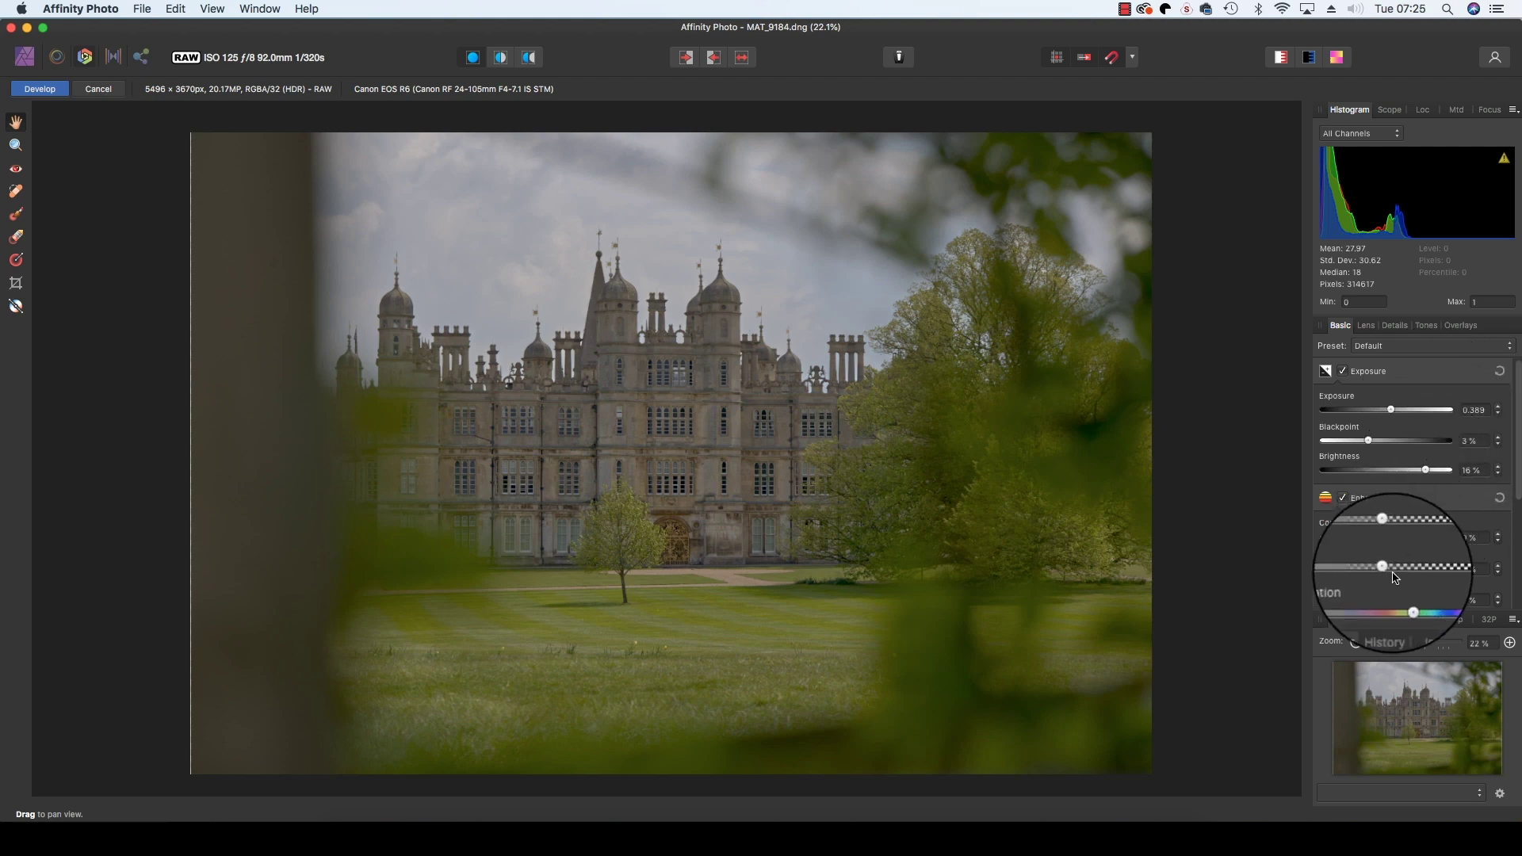
# Raise the Enhance section's Clarity slider to 38%
pyautogui.moveTo(1389, 570); pyautogui.dragTo(1412, 569)
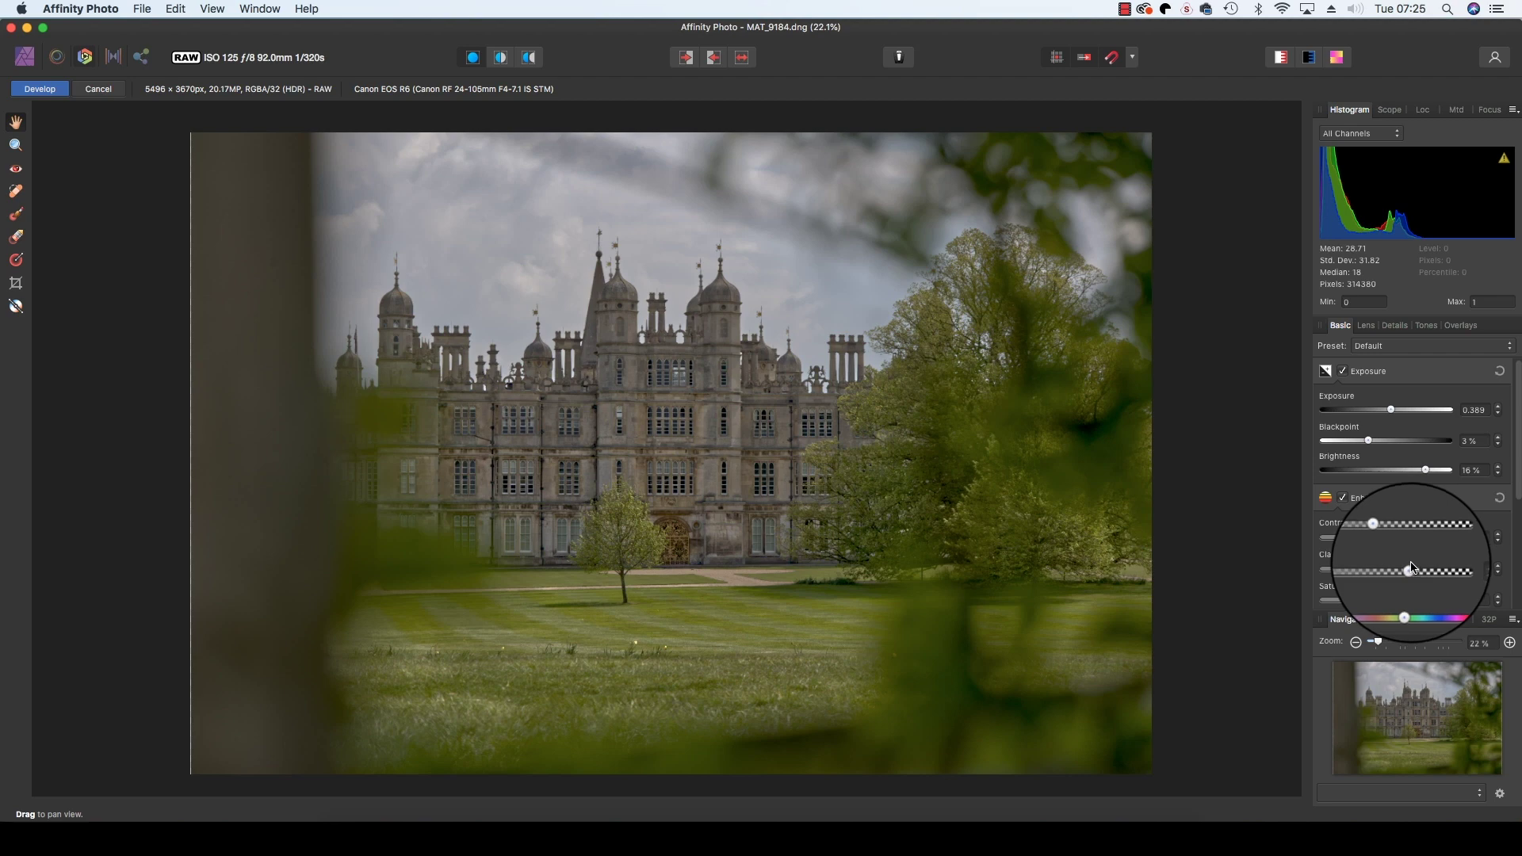
# Enable Detail Refinement in the Details tab with 33% radius and 25% amount
pyautogui.click(1397, 330)
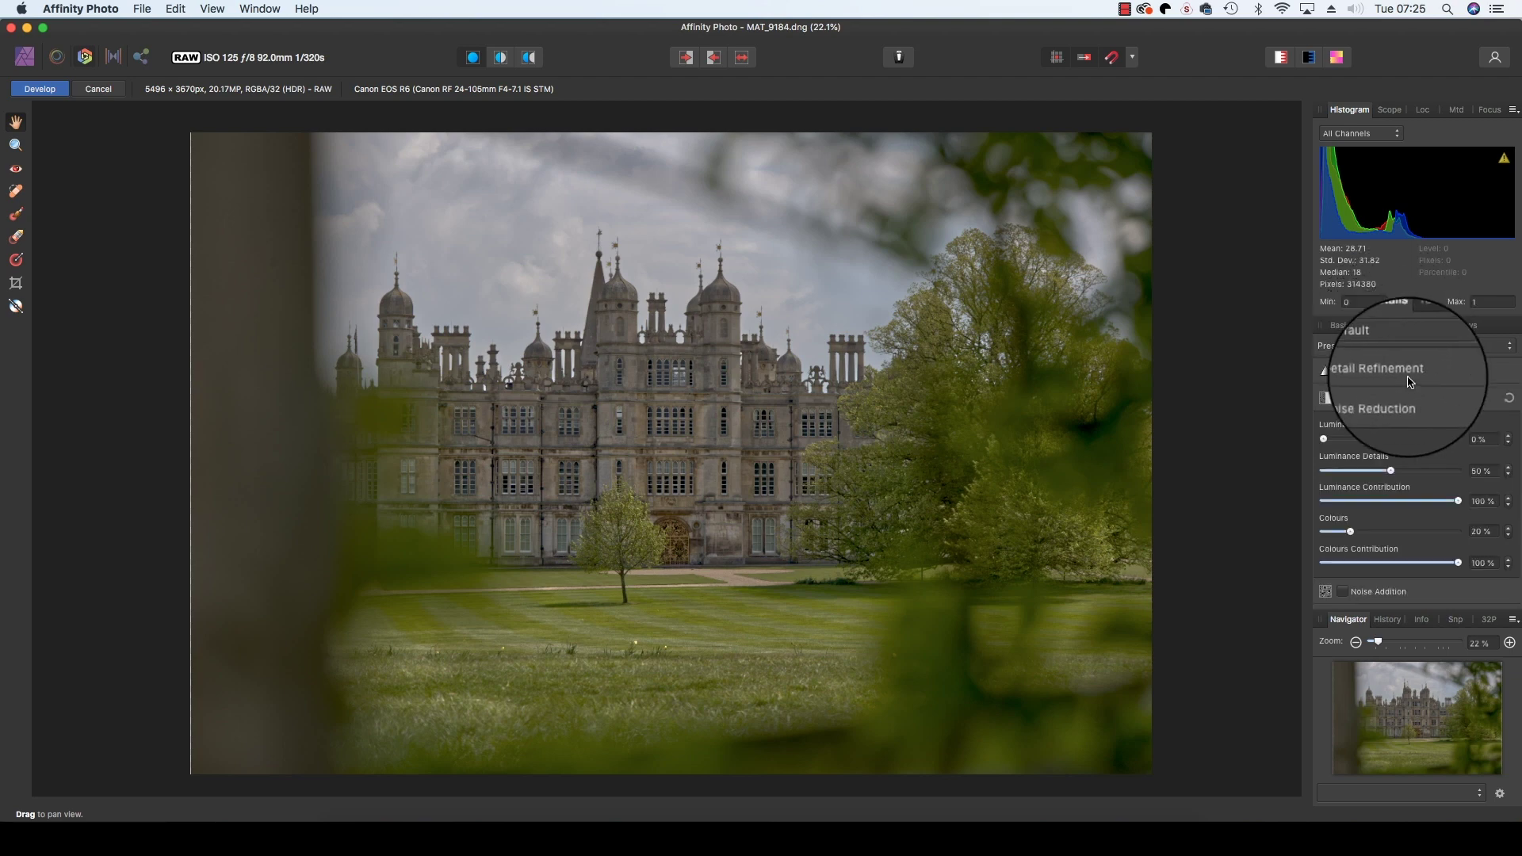
pyautogui.click(1376, 371)
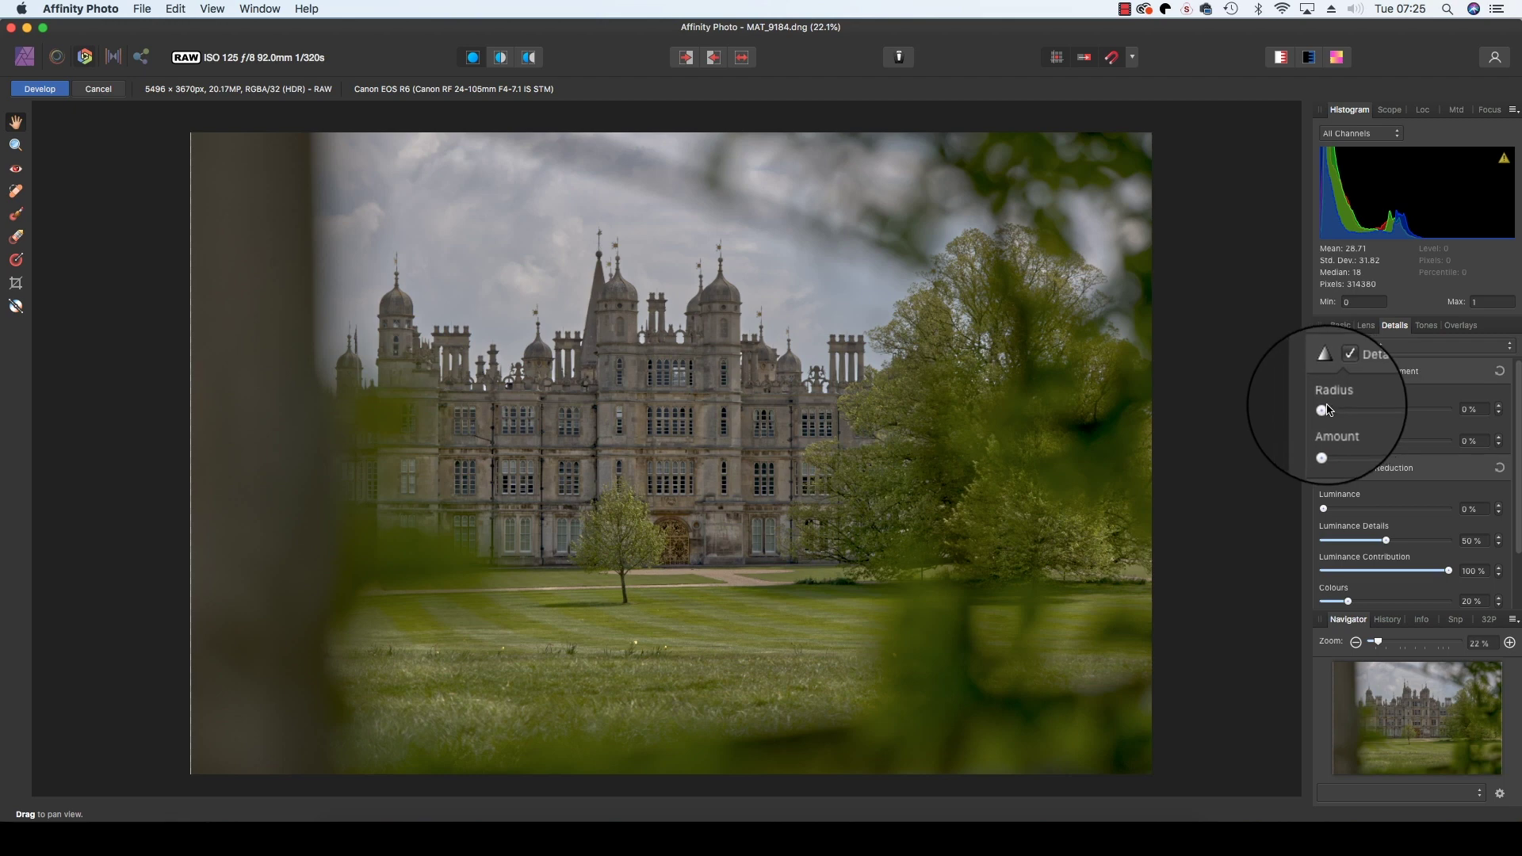
pyautogui.moveTo(1324, 410); pyautogui.dragTo(1366, 412)
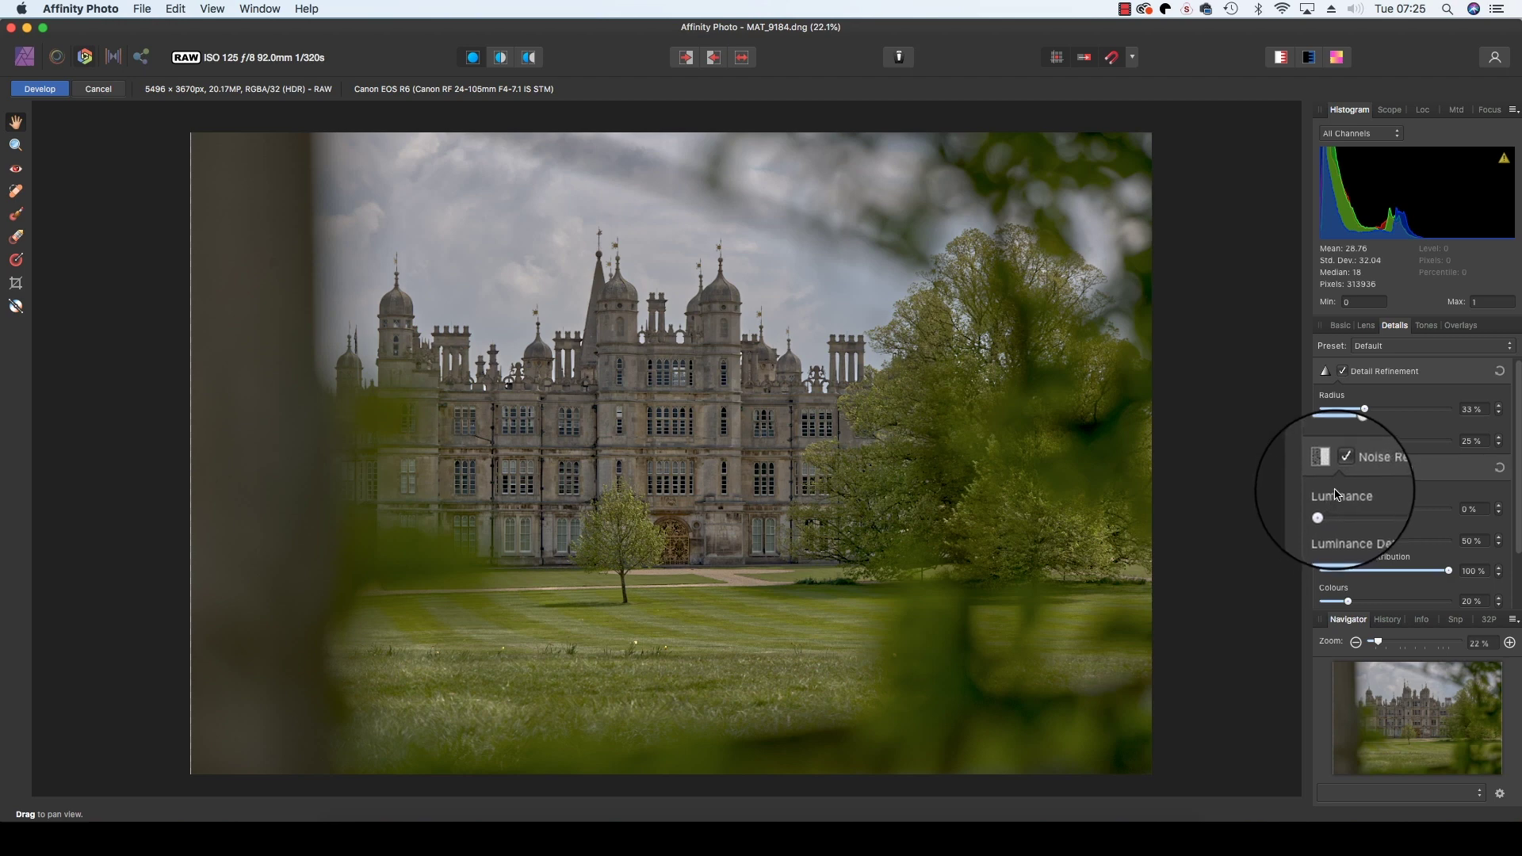
# Back on the Basic tab, raise Saturation to 16% and Vibrance to 25%
pyautogui.click(1343, 328)
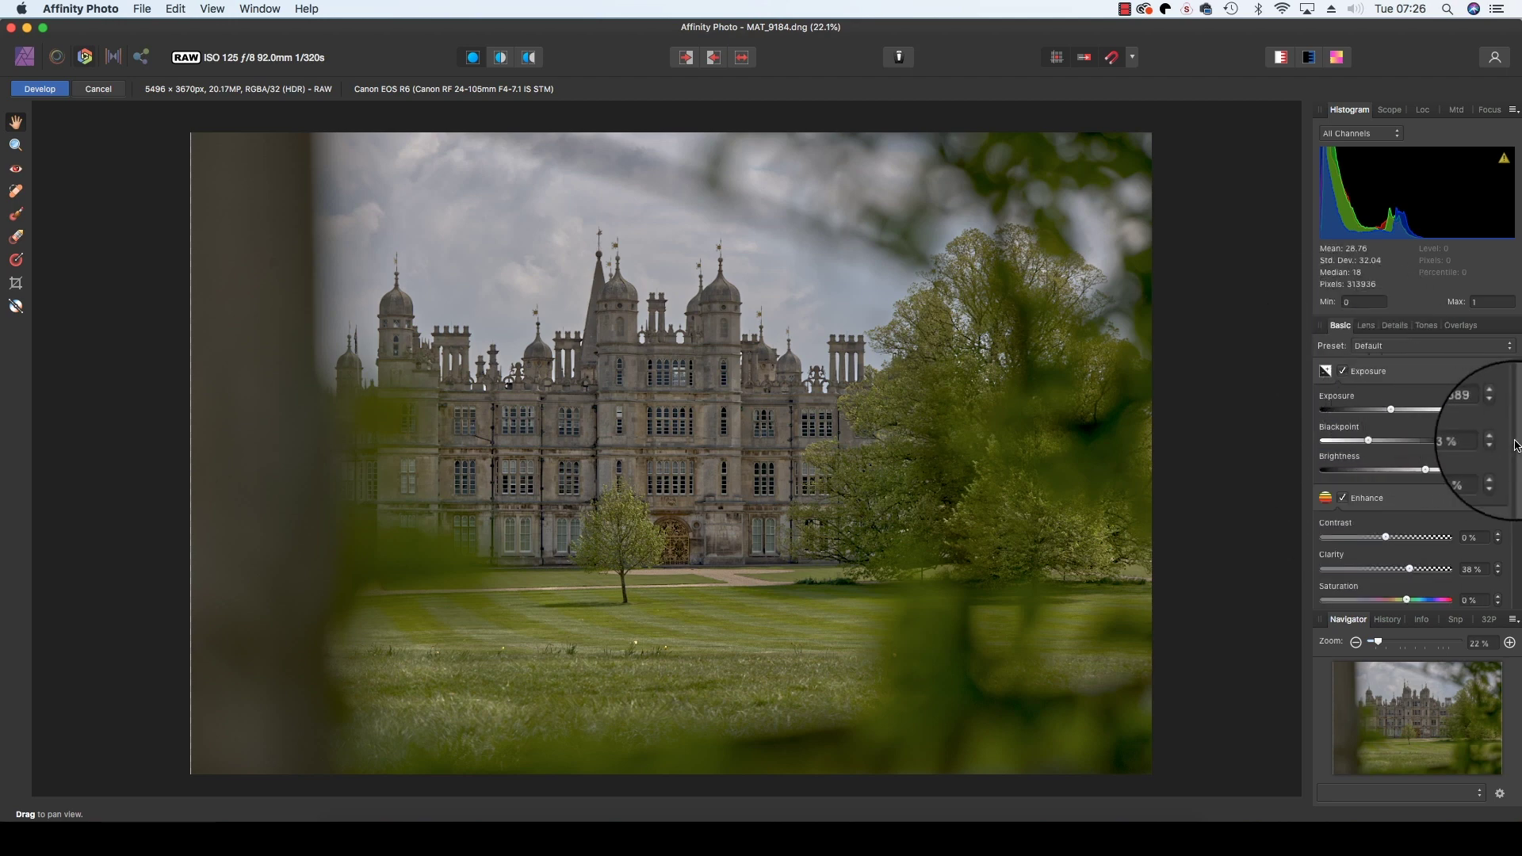
pyautogui.scroll(-3, 1506, 445)
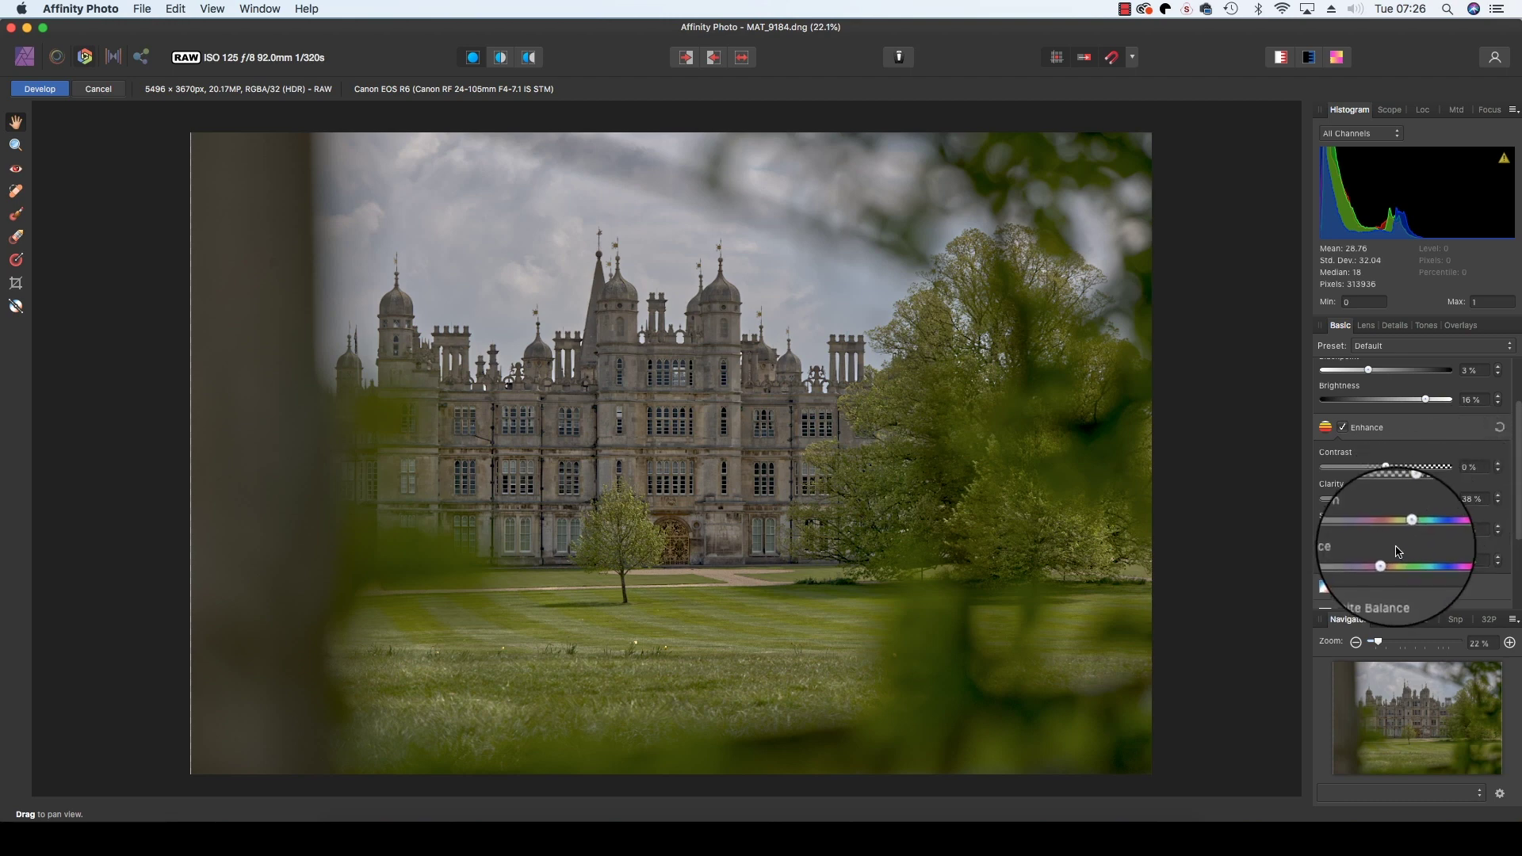
pyautogui.moveTo(1404, 537); pyautogui.dragTo(1421, 531)
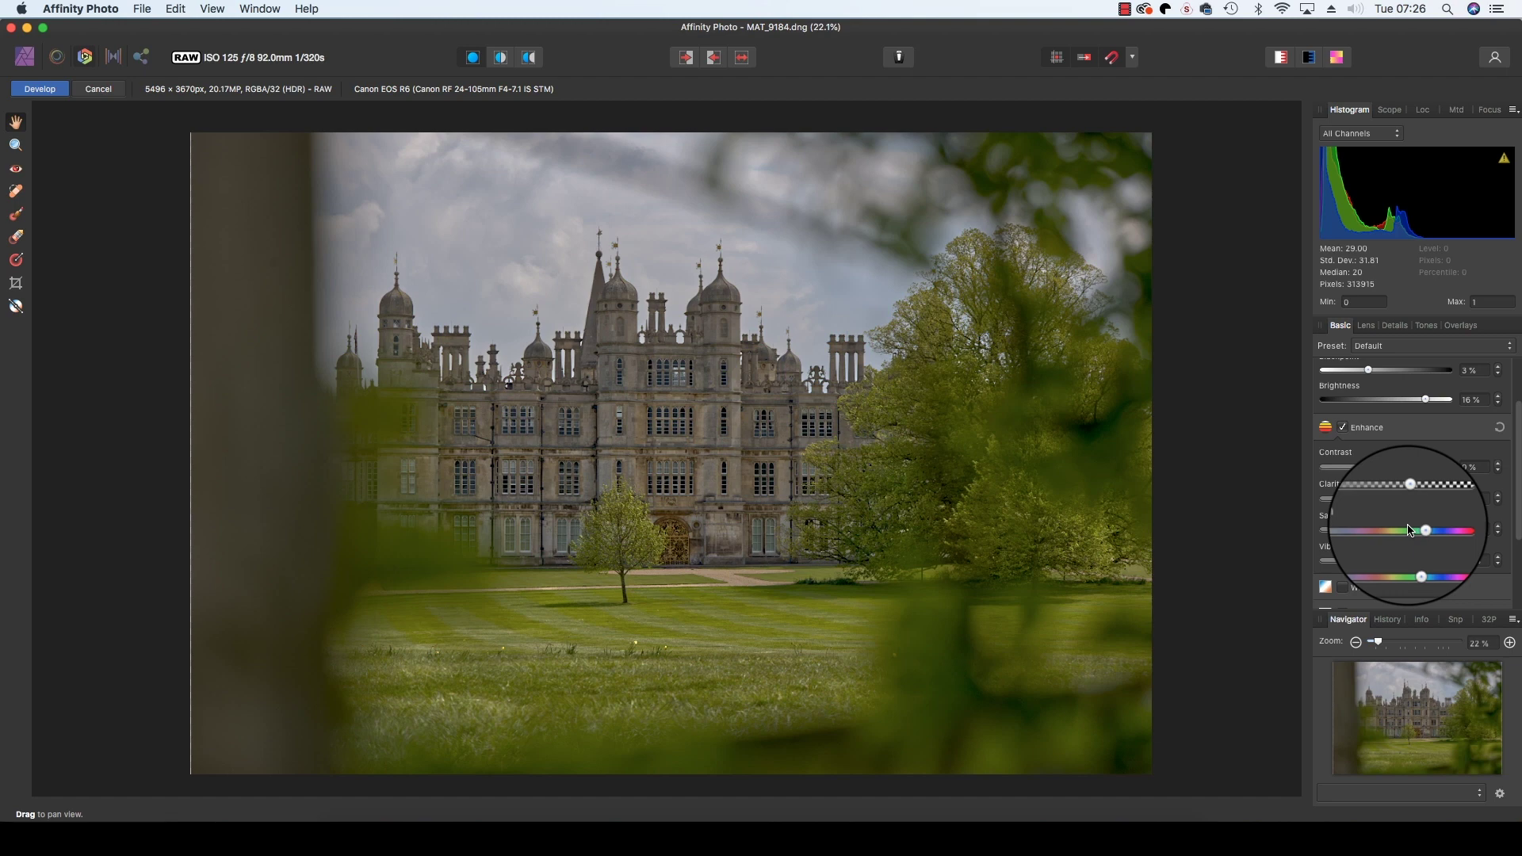
pyautogui.scroll(-1, 1518, 489)
pyautogui.scroll(-3, 1518, 489)
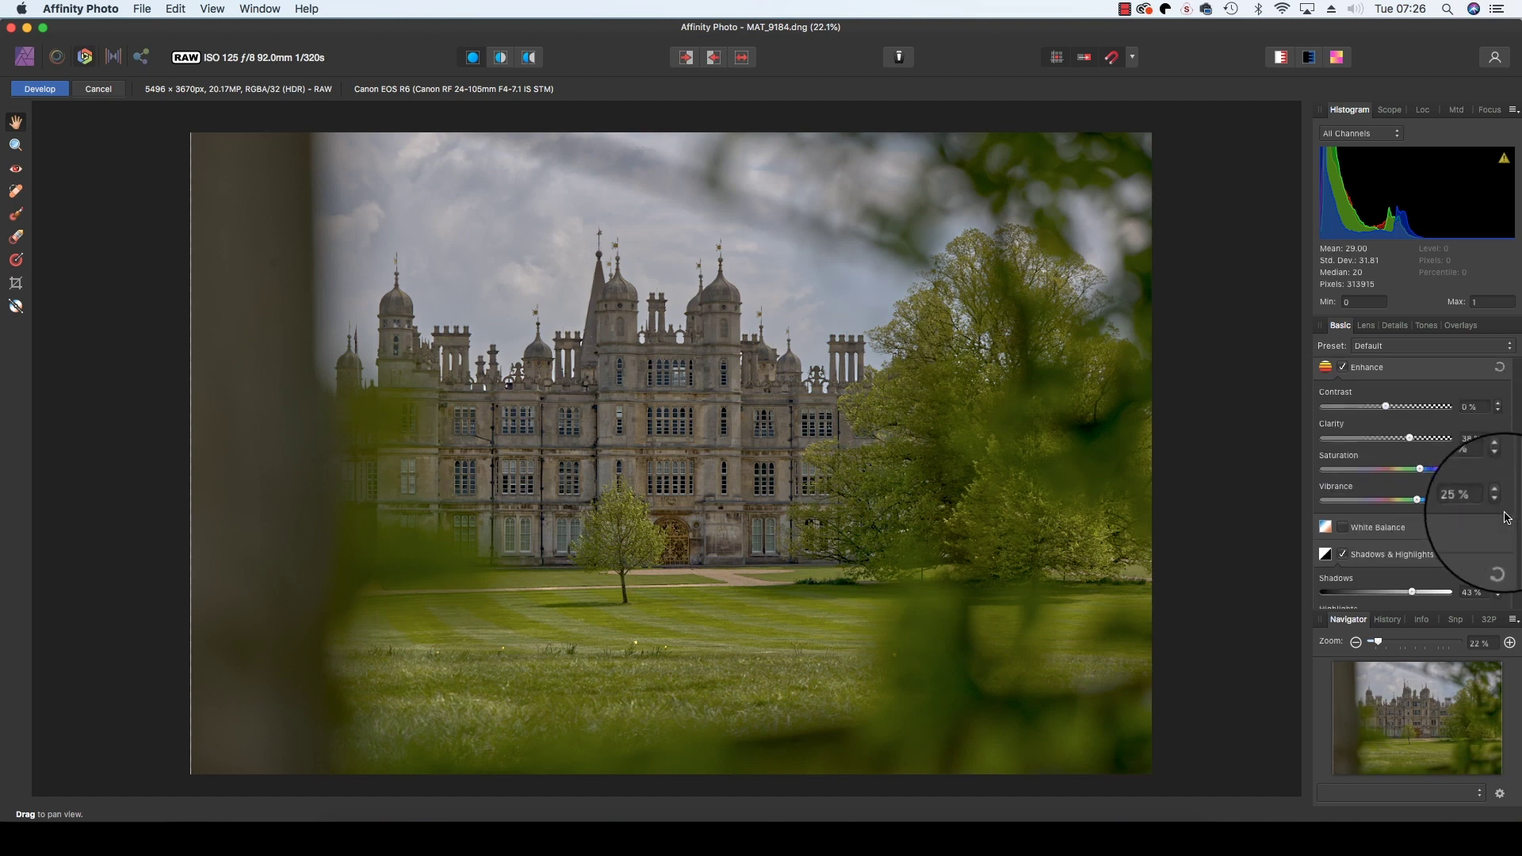
# Enable White Balance and cool the Temperature to 5174 K
pyautogui.click(1347, 530)
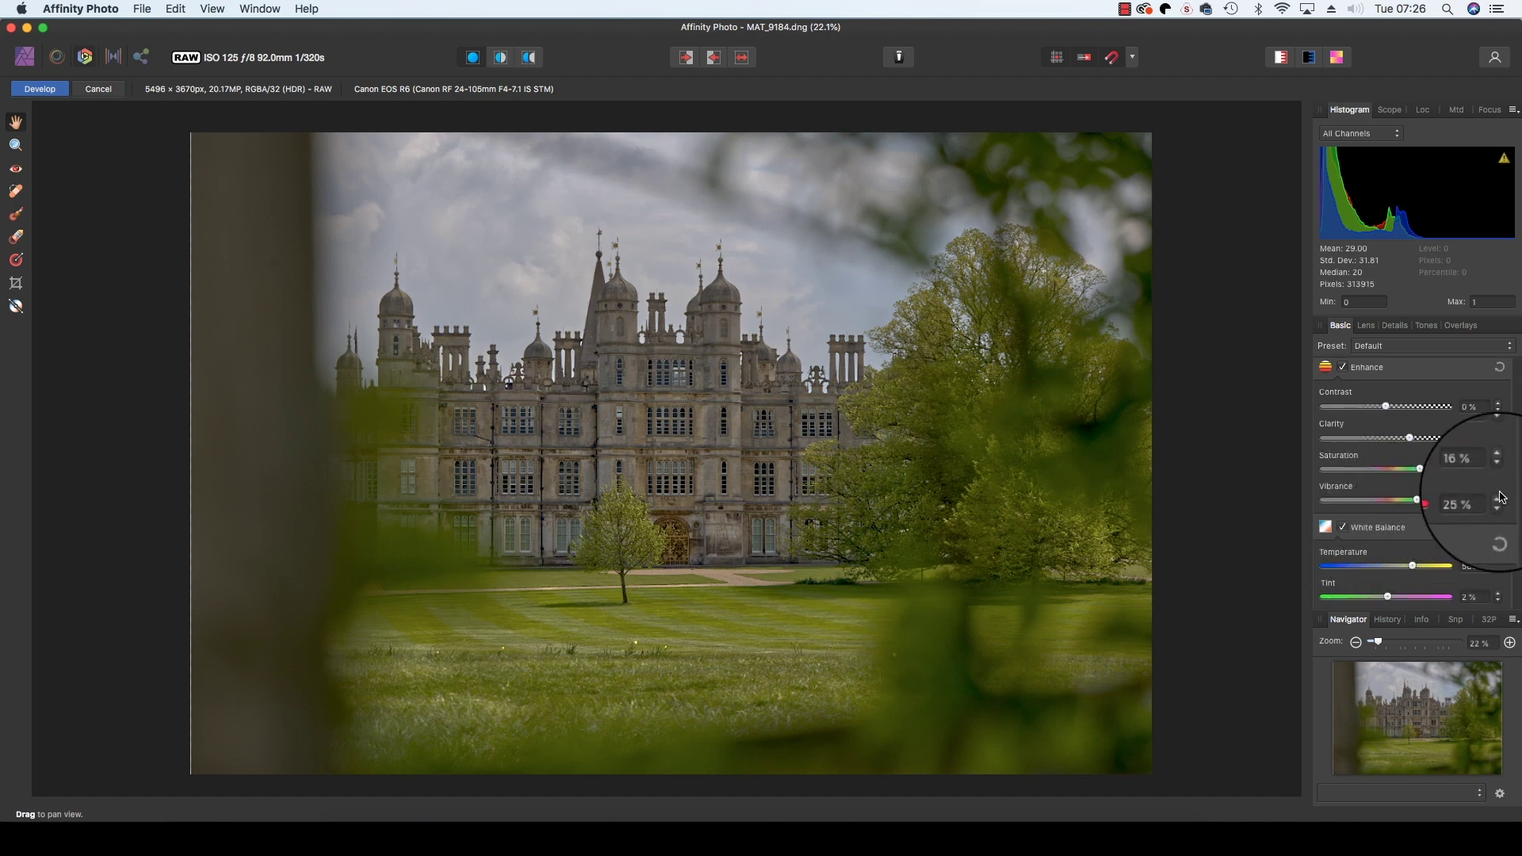
pyautogui.scroll(-2, 1495, 493)
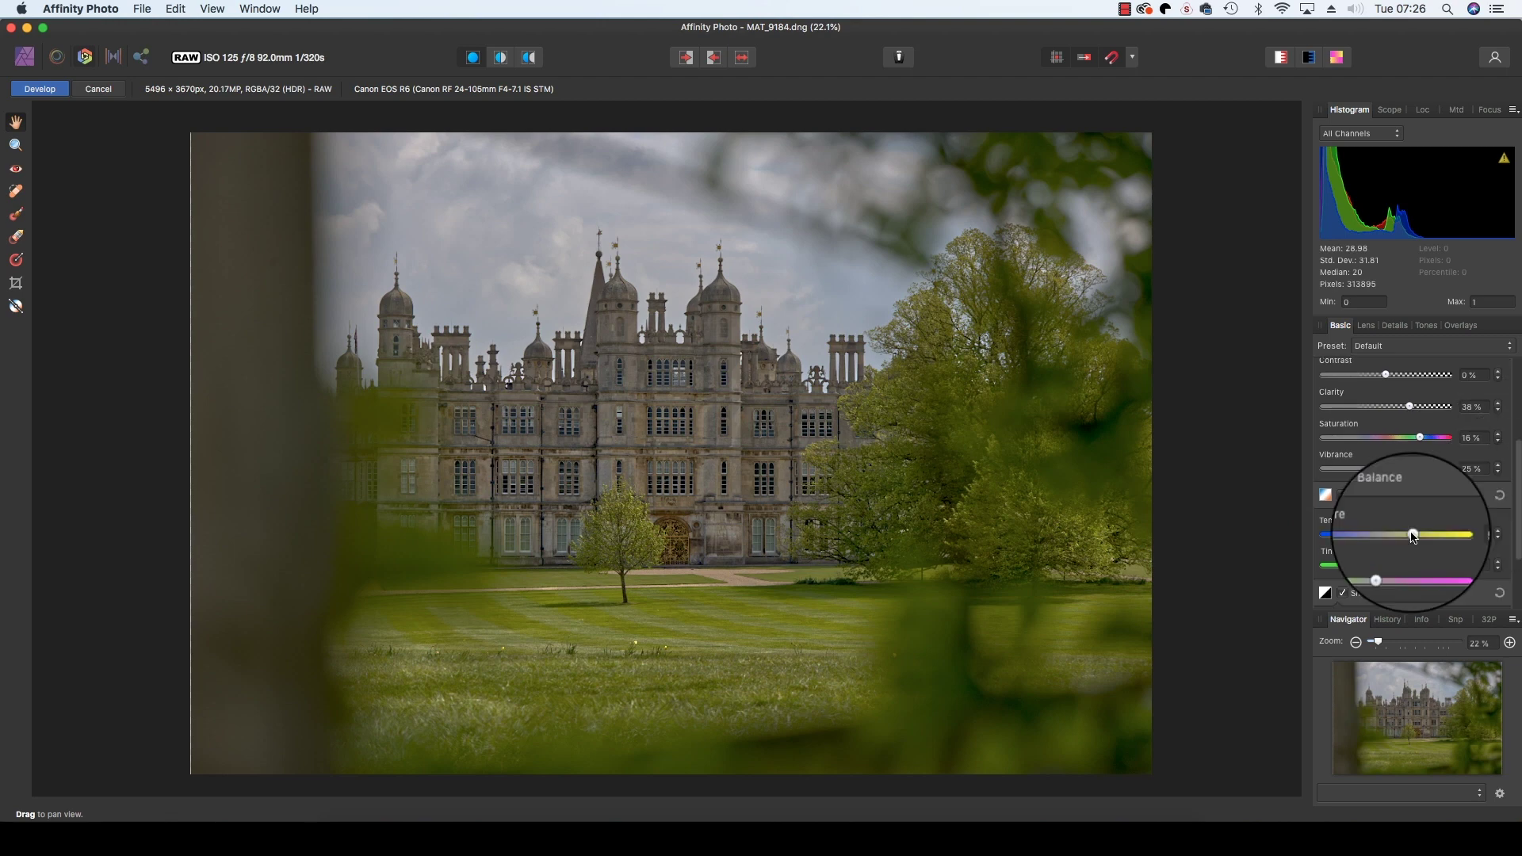
pyautogui.moveTo(1414, 538); pyautogui.dragTo(1407, 536)
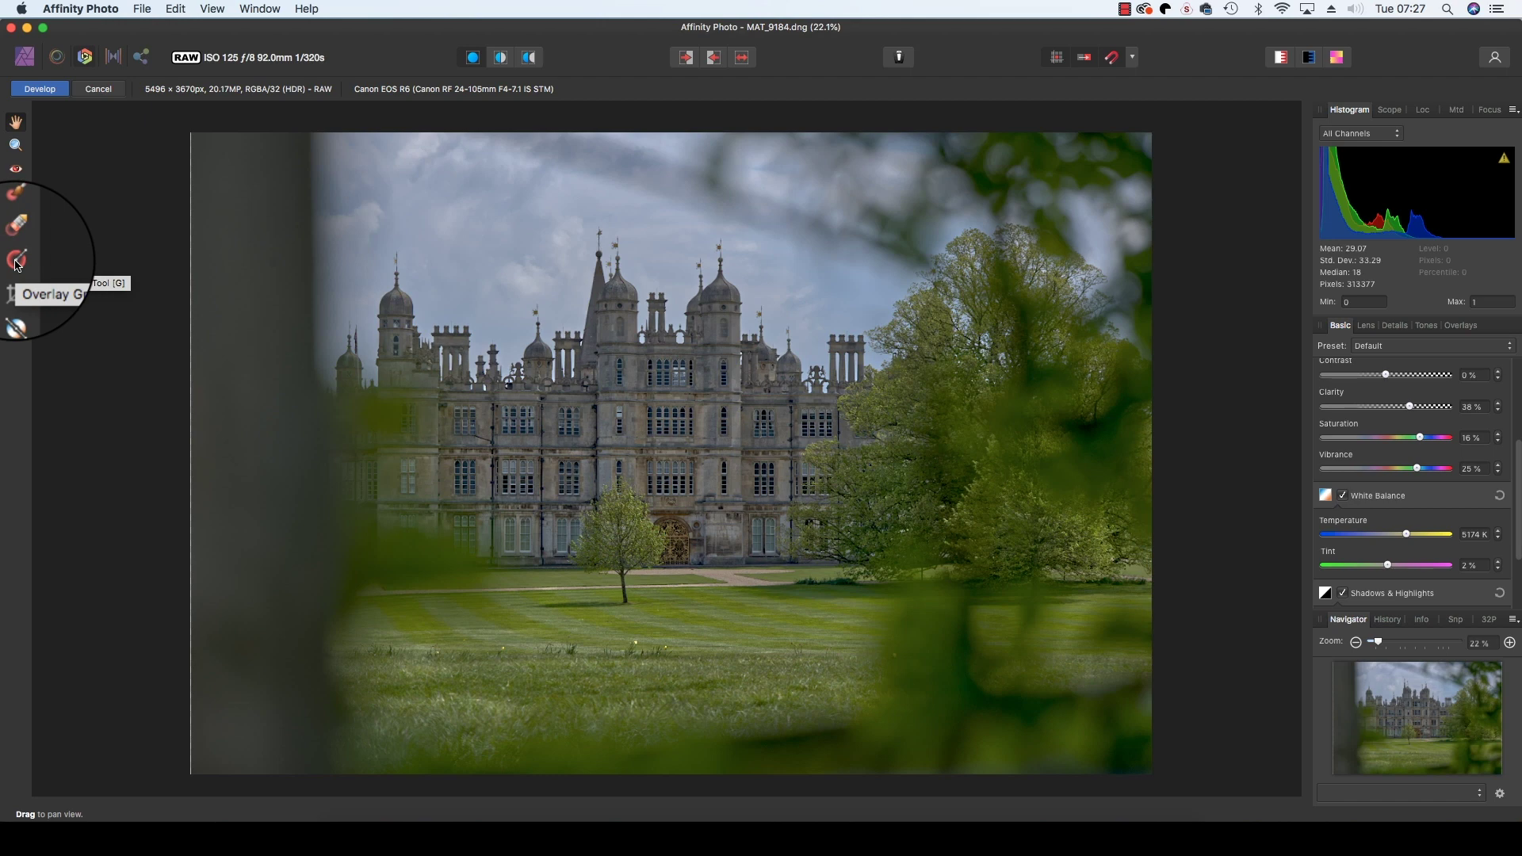
# Draw a linear overlay gradient from the photo's top edge down to the castle
pyautogui.click(17, 262)
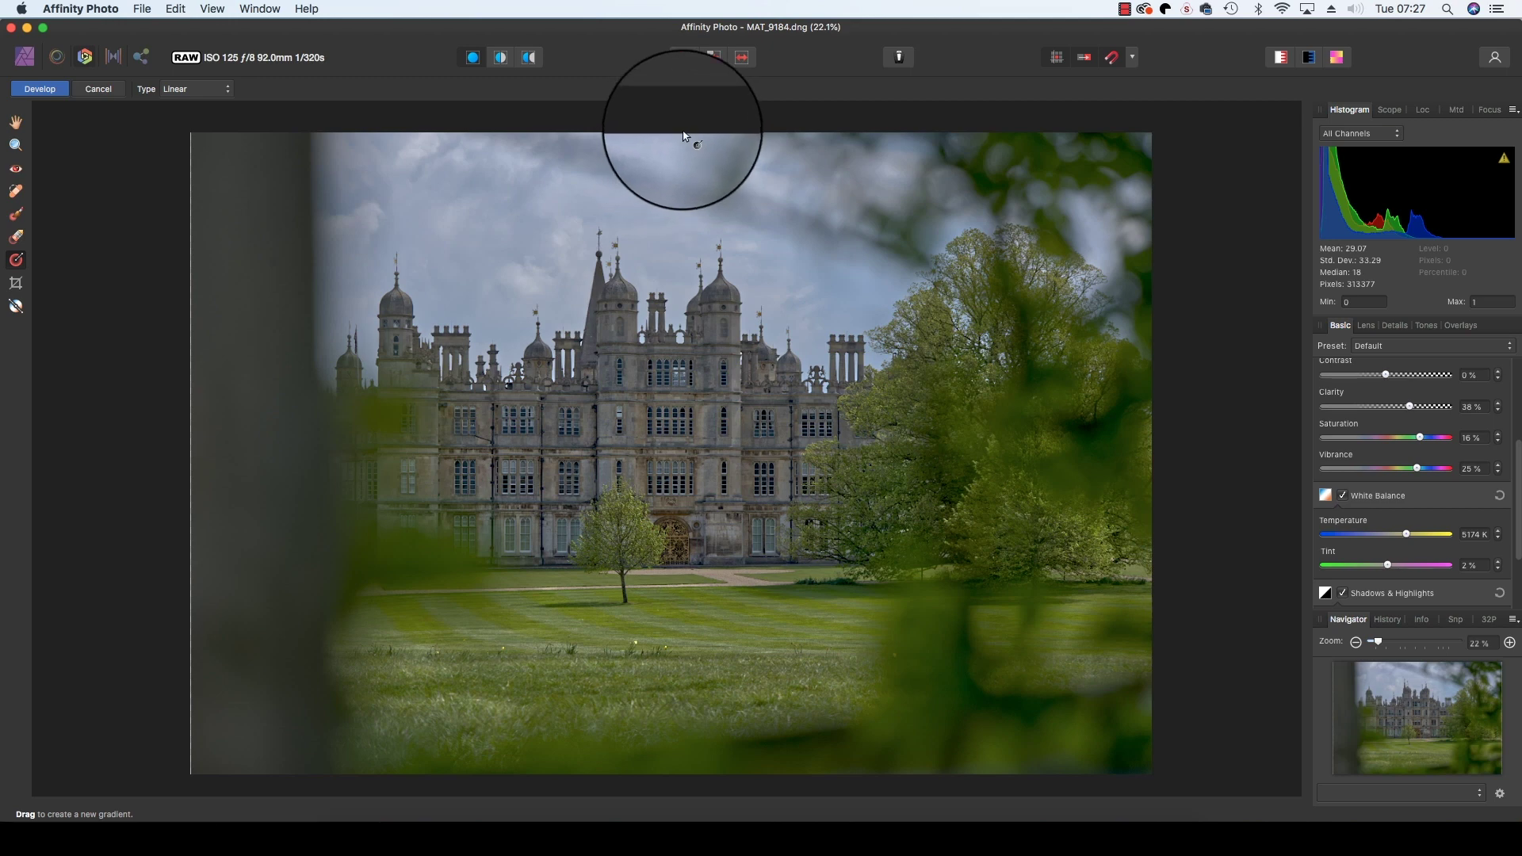
pyautogui.moveTo(681, 131); pyautogui.dragTo(687, 392)
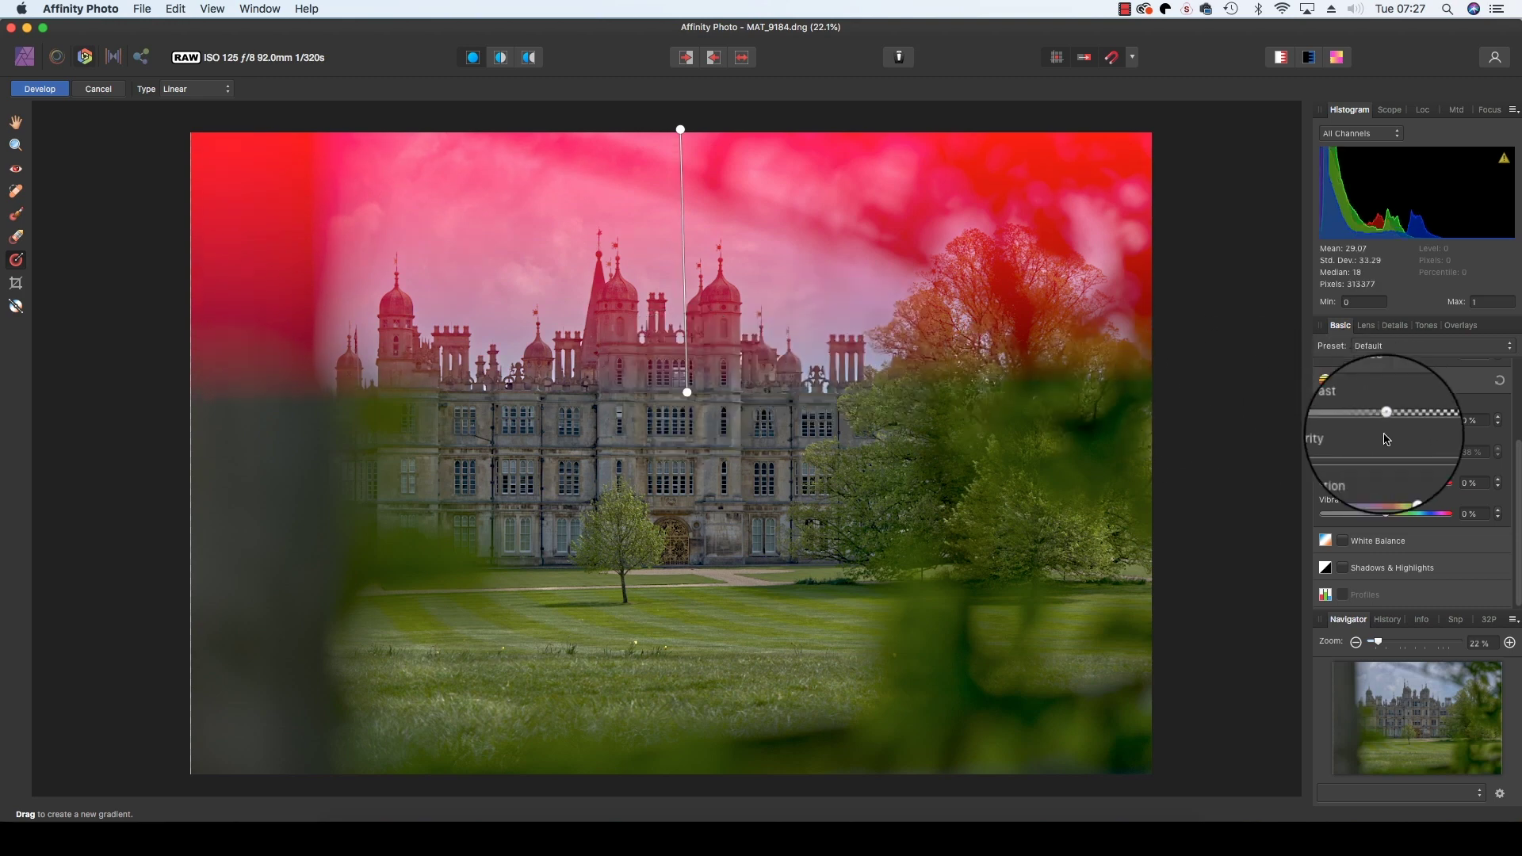
# On the sky overlay, enable White Balance with Temperature -36% and Tint -17%
pyautogui.click(1343, 541)
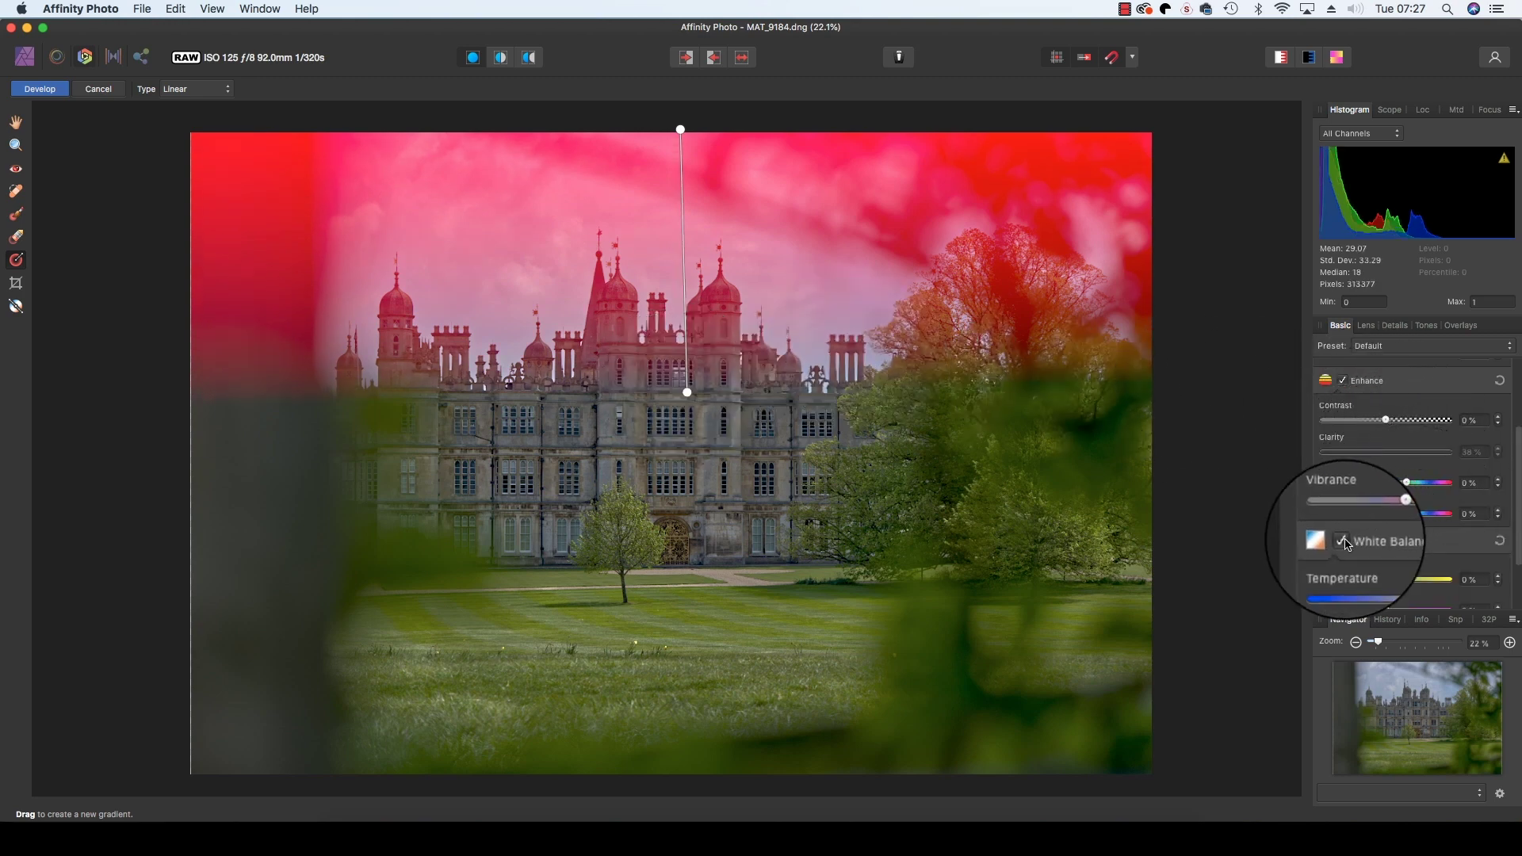
pyautogui.scroll(-2, 1348, 539)
pyautogui.click(1385, 536)
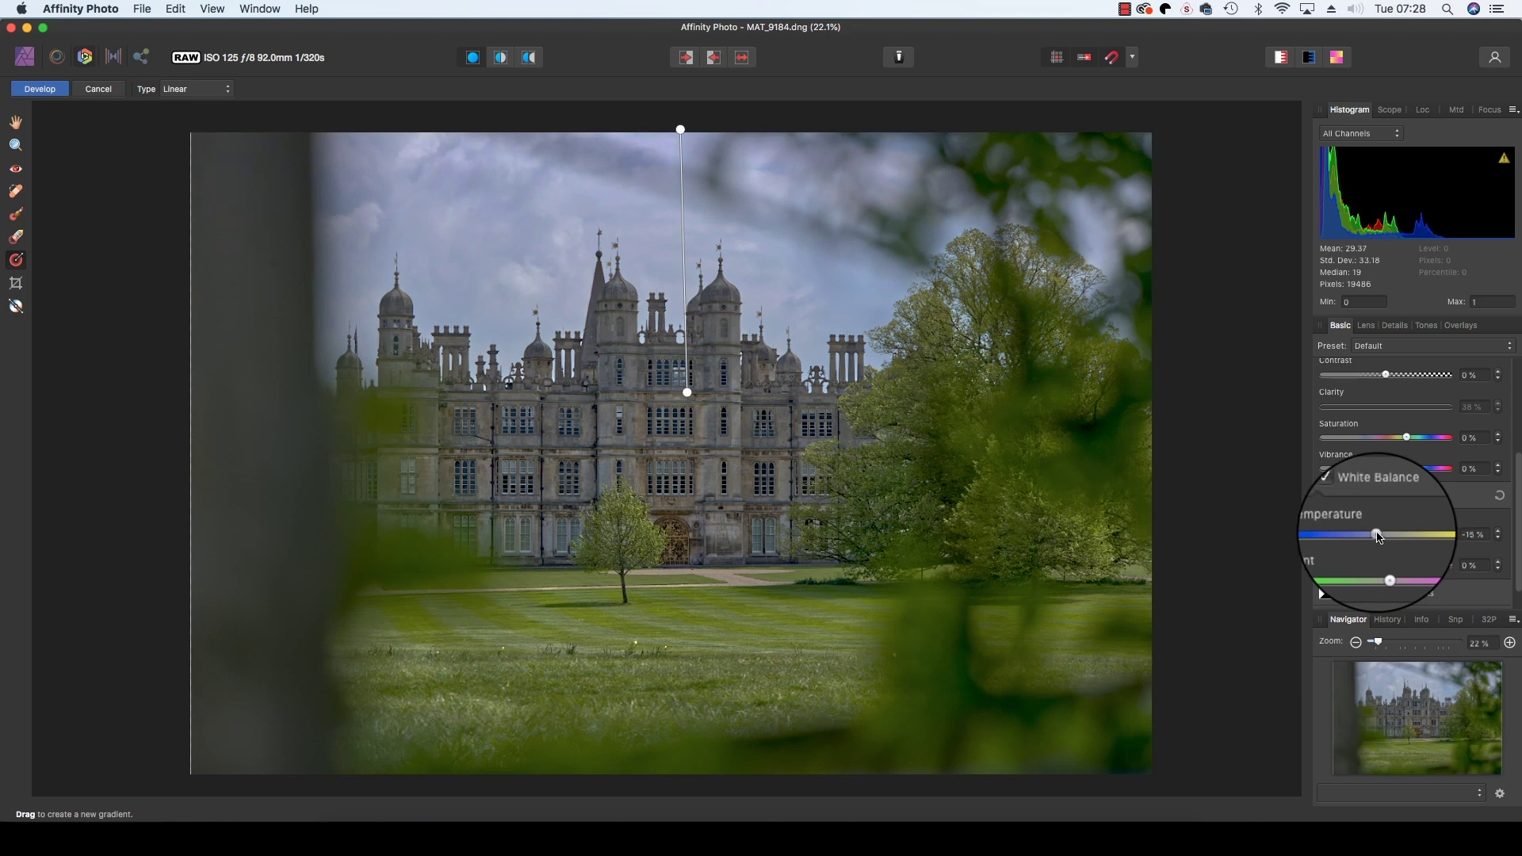
pyautogui.moveTo(1385, 536); pyautogui.dragTo(1375, 534)
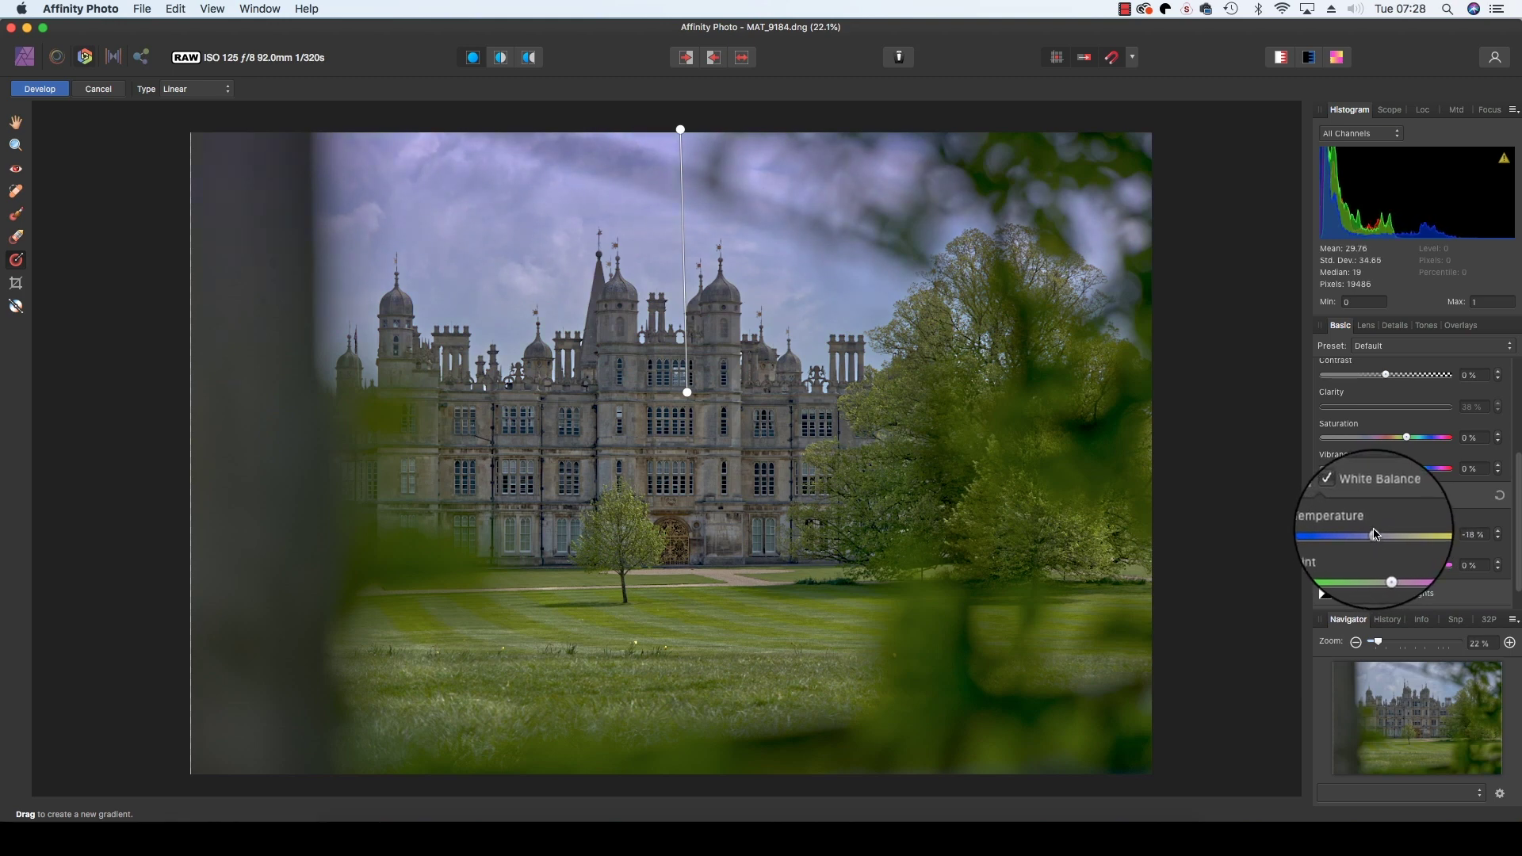
pyautogui.scroll(5, 1517, 446)
pyautogui.scroll(5, 1517, 446)
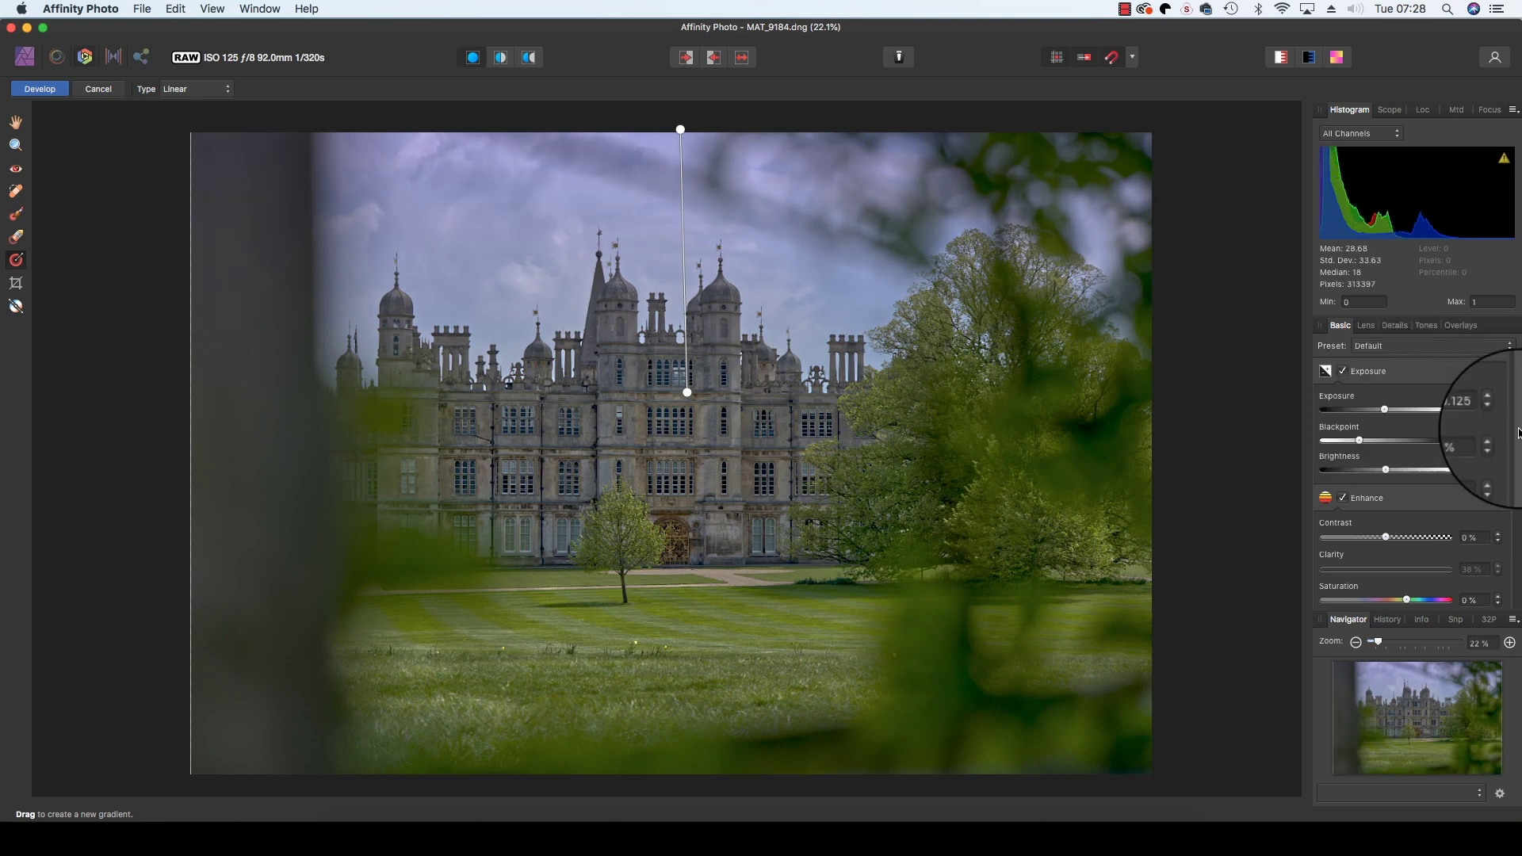
pyautogui.scroll(-5, 1490, 444)
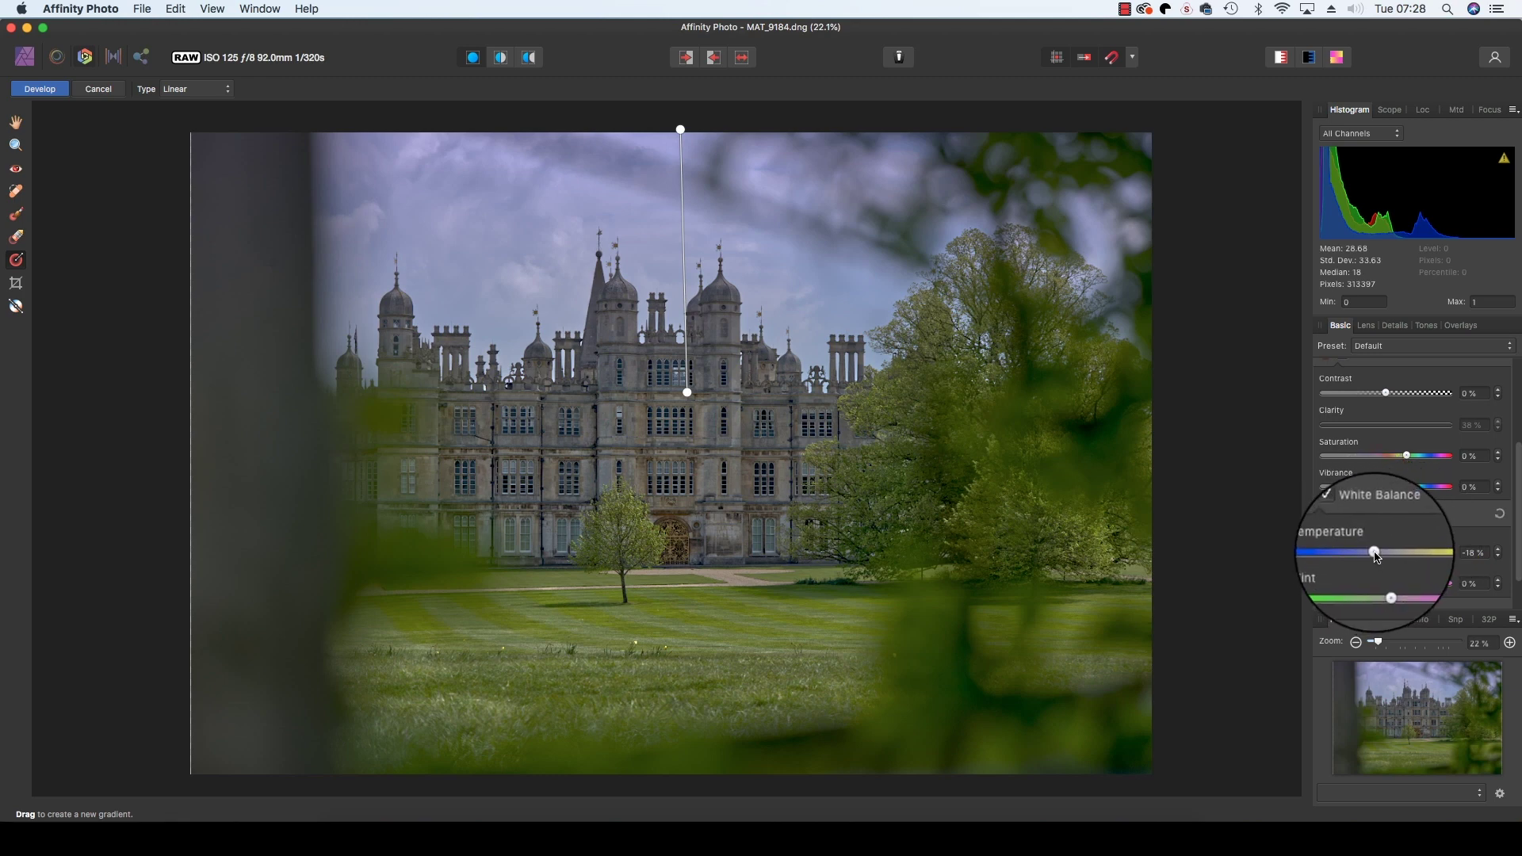
pyautogui.moveTo(1377, 558); pyautogui.dragTo(1369, 557)
pyautogui.moveTo(1386, 583); pyautogui.dragTo(1377, 587)
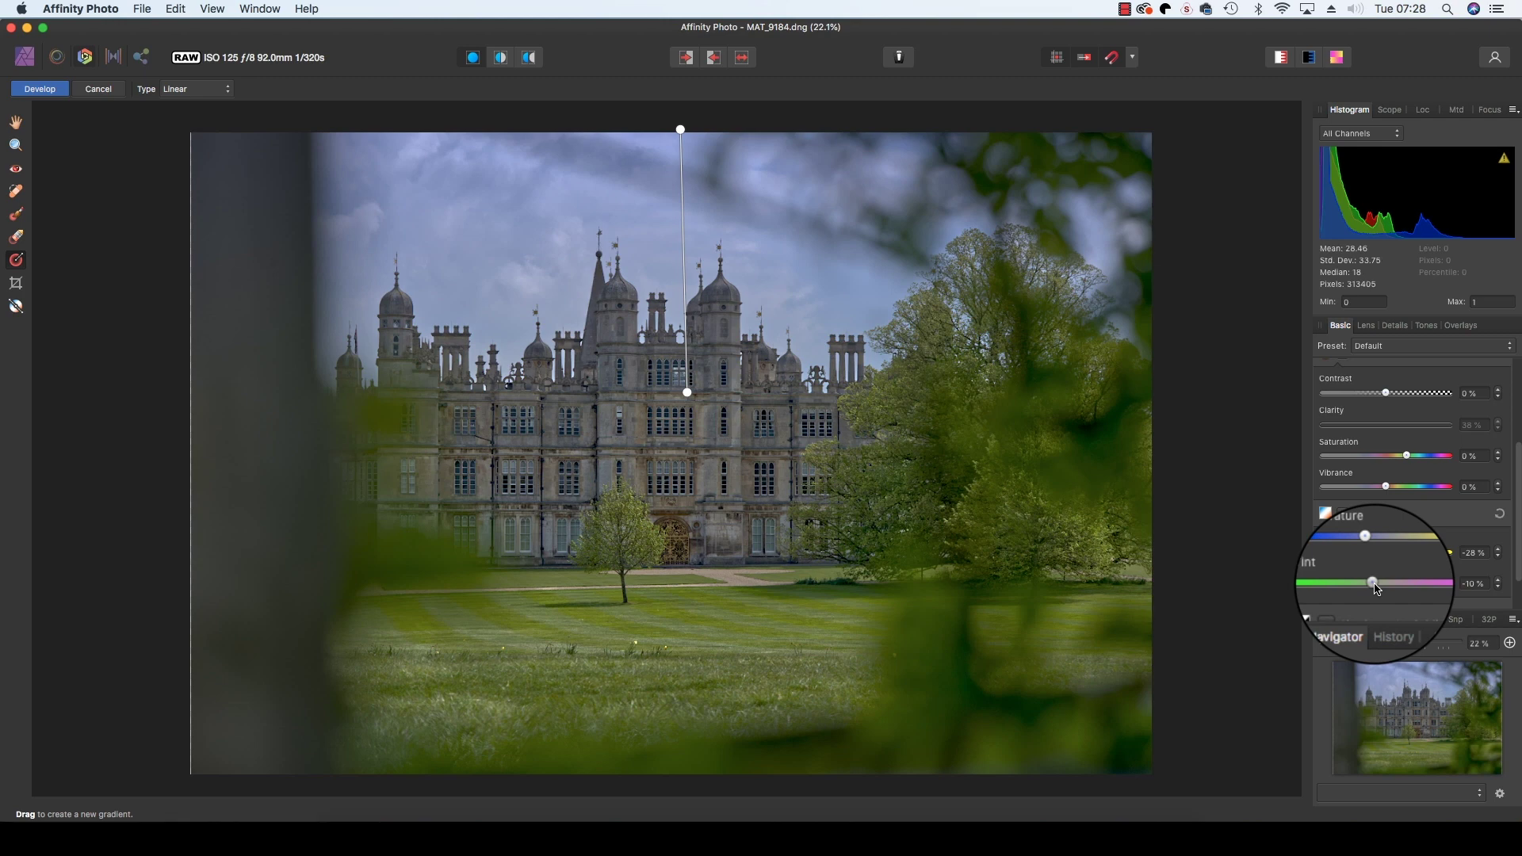
pyautogui.moveTo(1375, 587); pyautogui.dragTo(1365, 583)
pyautogui.moveTo(1369, 553); pyautogui.dragTo(1363, 553)
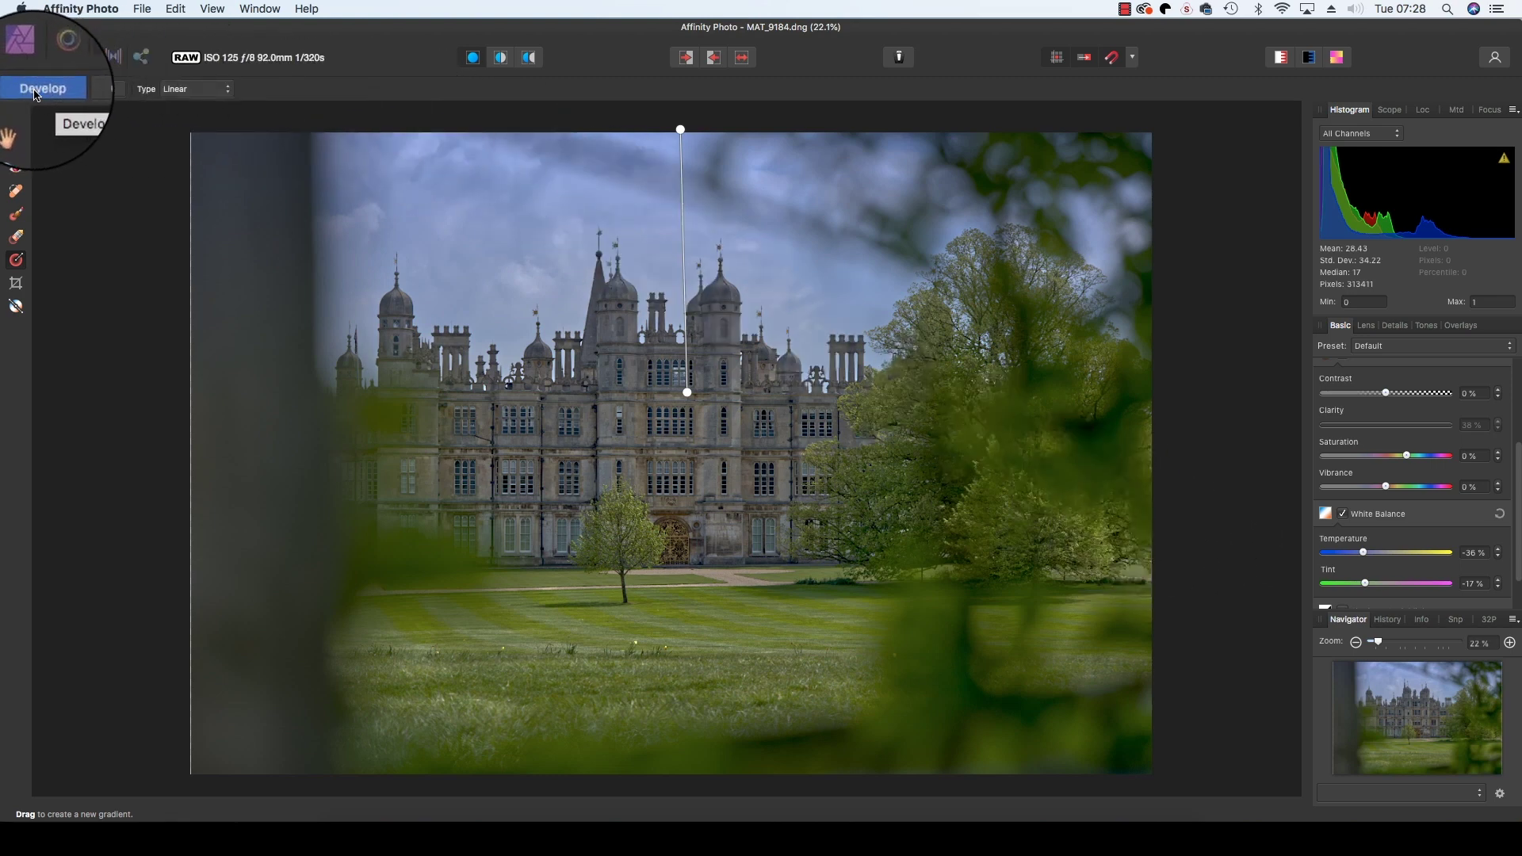
# Apply Develop to commit the RAW settings, turning the photo into a Background layer
pyautogui.click(35, 93)
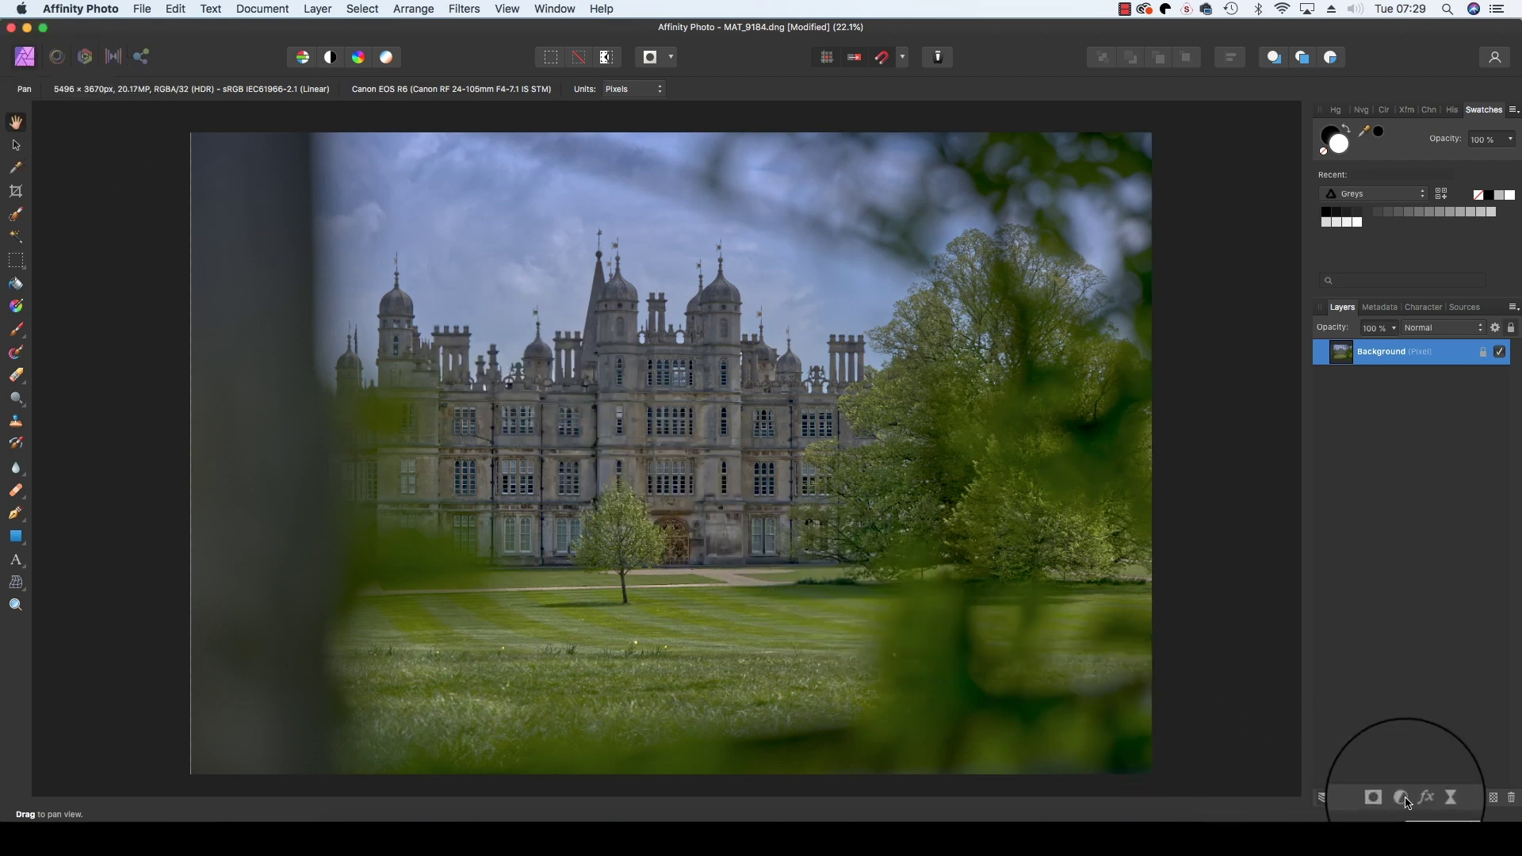
# Add a Curves adjustment layer with an S-curve: upper point raised, lower point lowered
pyautogui.click(1403, 799)
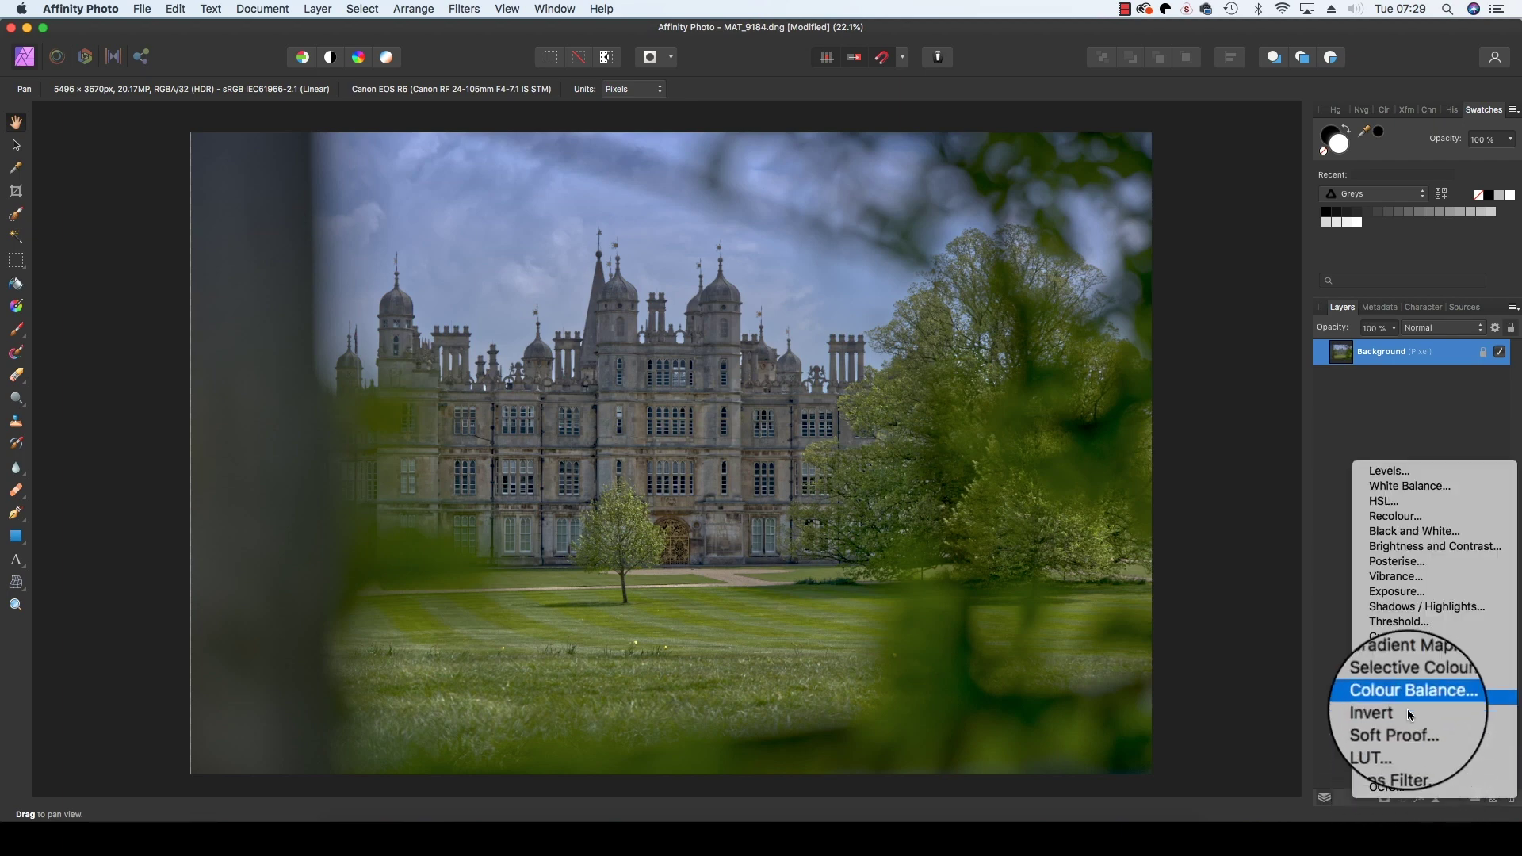
pyautogui.click(1405, 639)
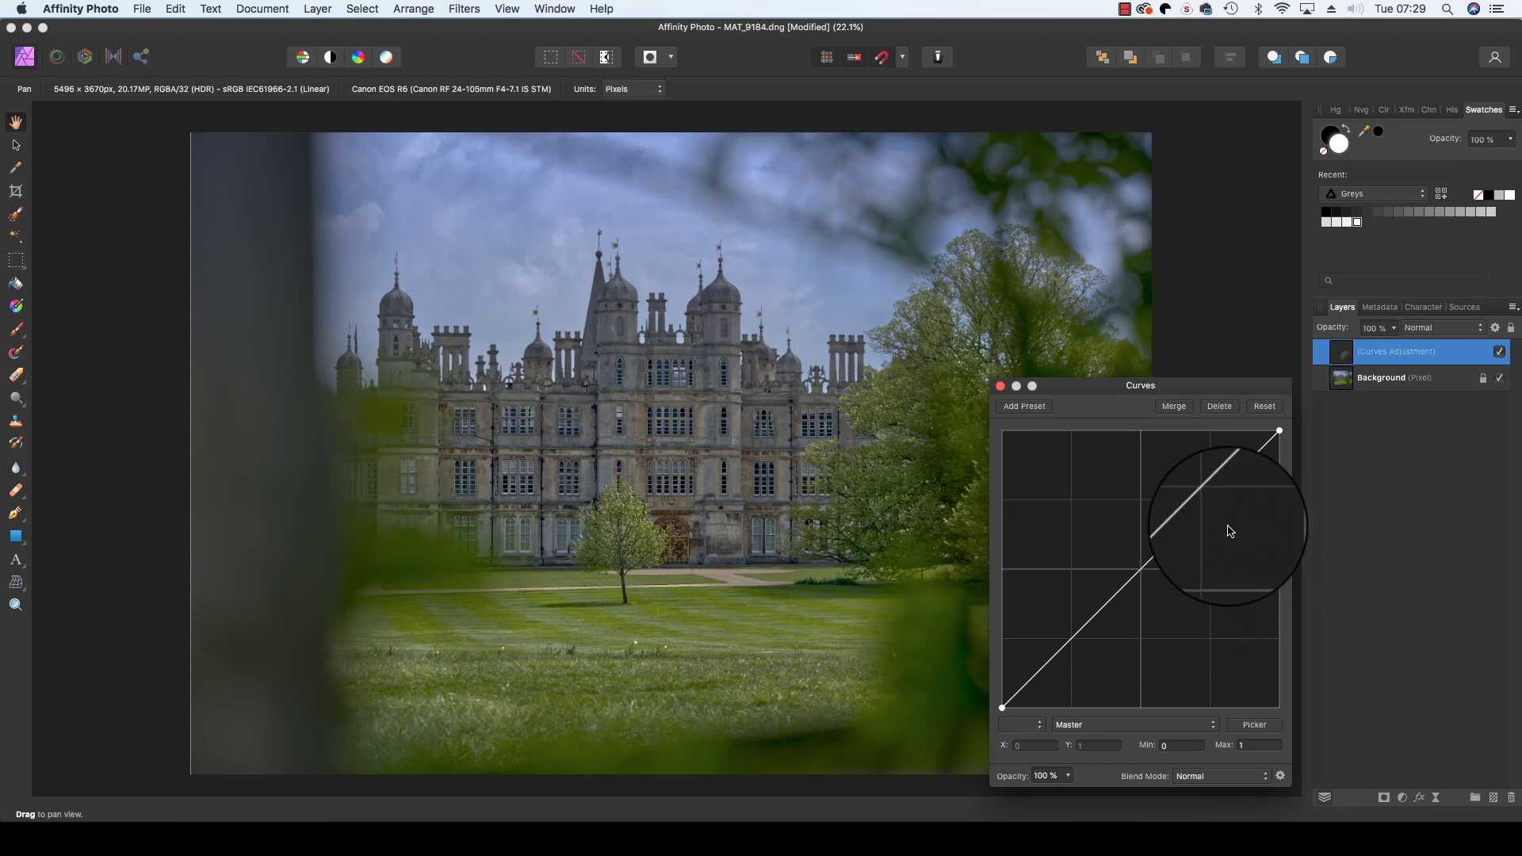
pyautogui.moveTo(1211, 508); pyautogui.dragTo(1201, 495)
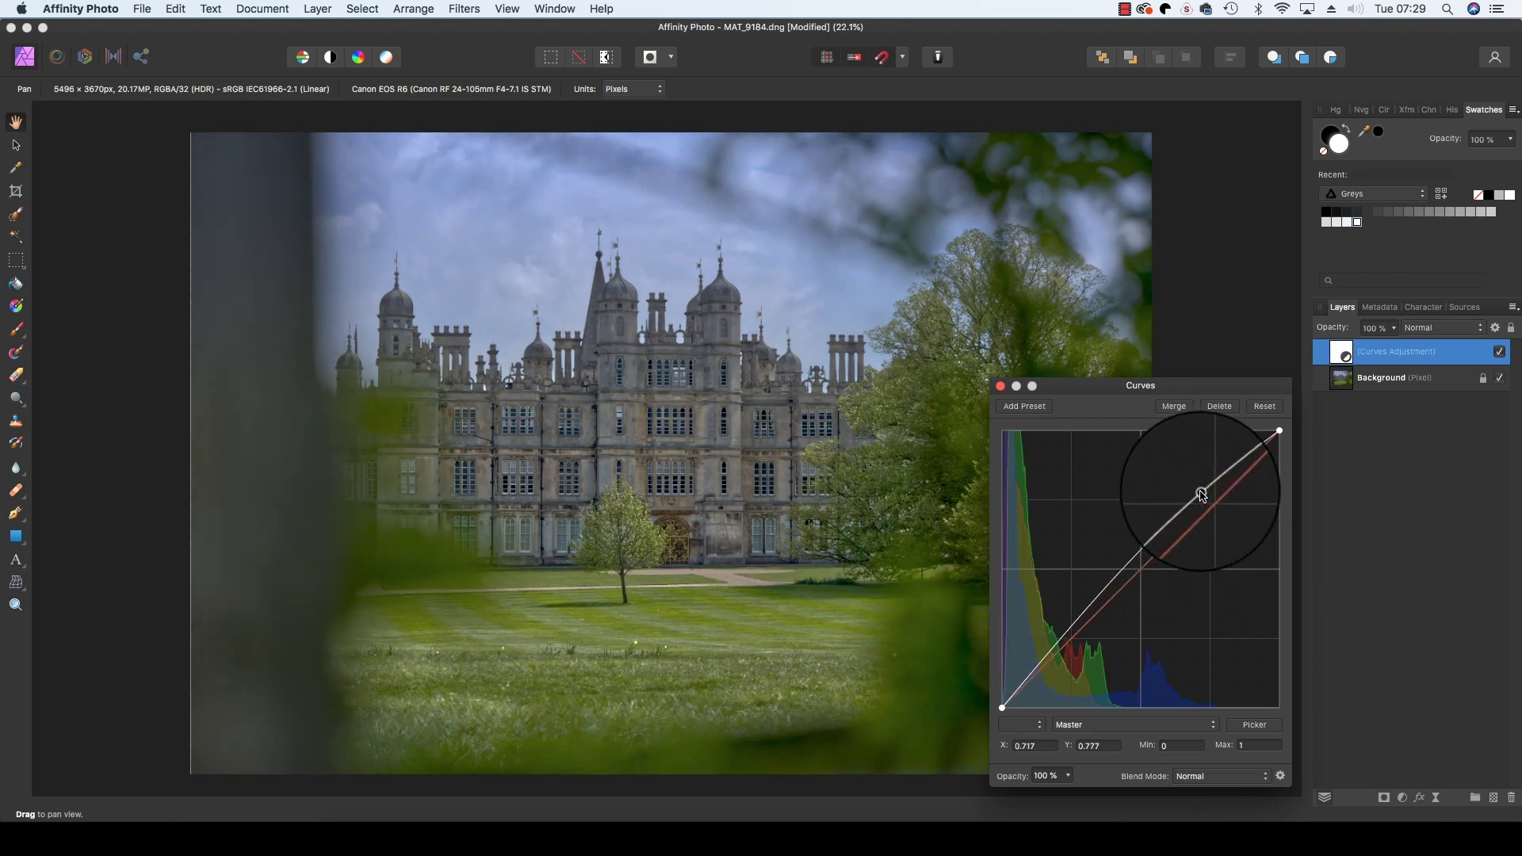
pyautogui.click(1072, 638)
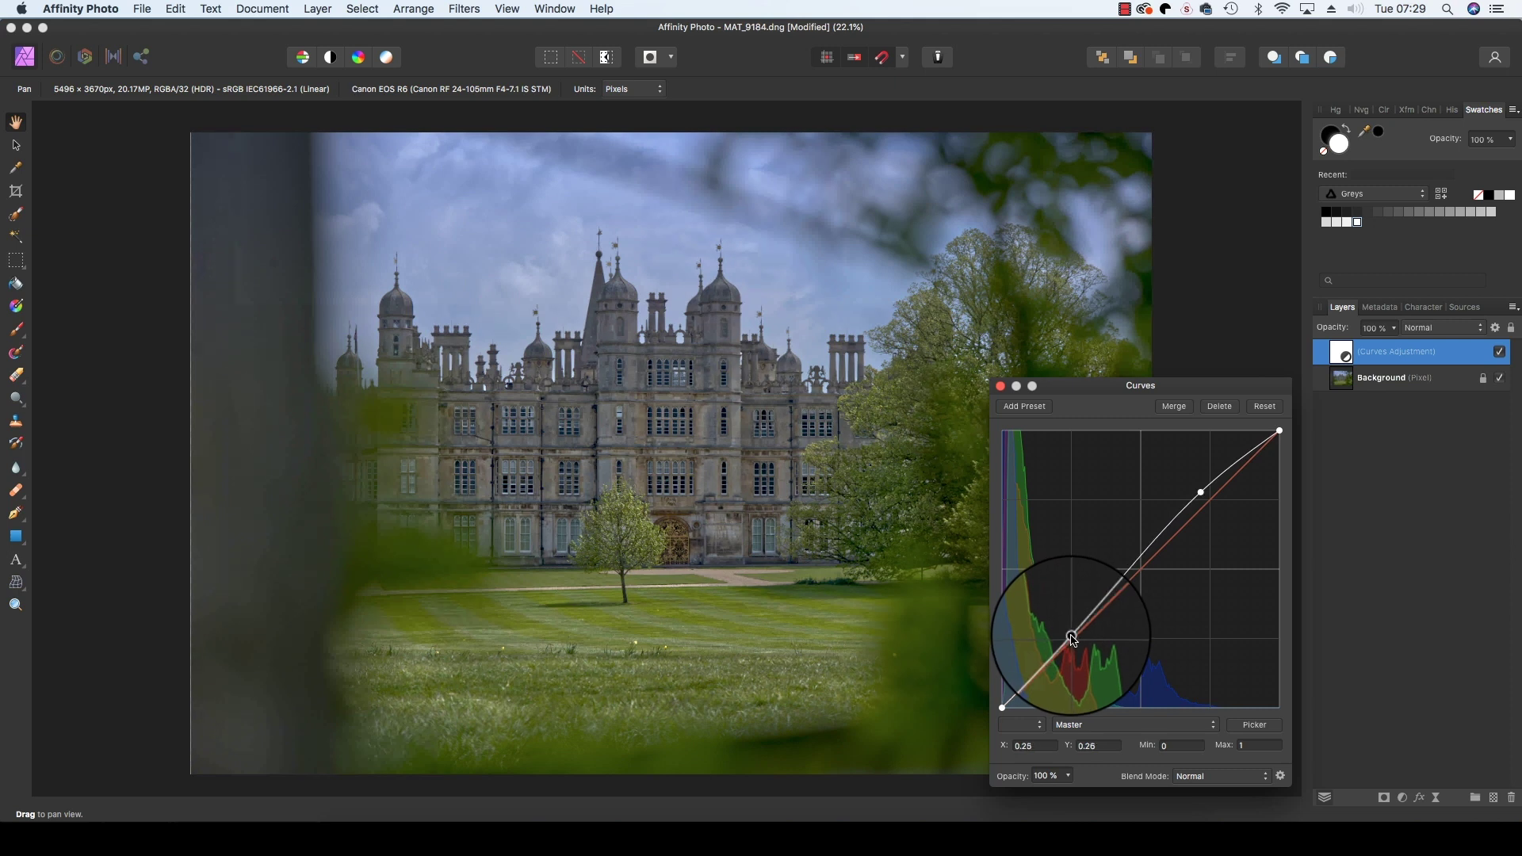
pyautogui.moveTo(1072, 638); pyautogui.dragTo(1077, 644)
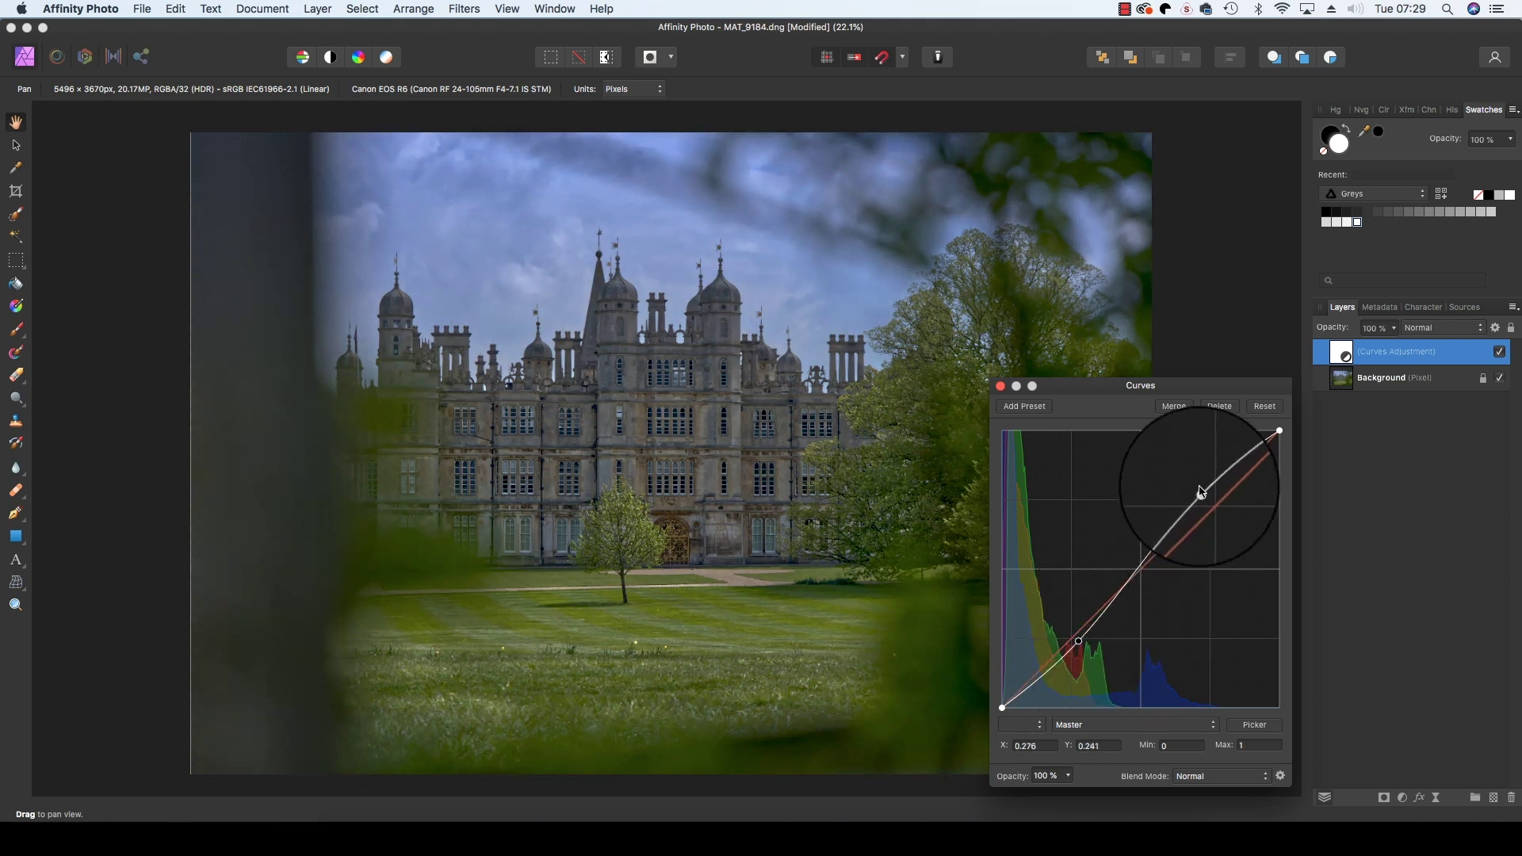
pyautogui.moveTo(1201, 493); pyautogui.dragTo(1197, 488)
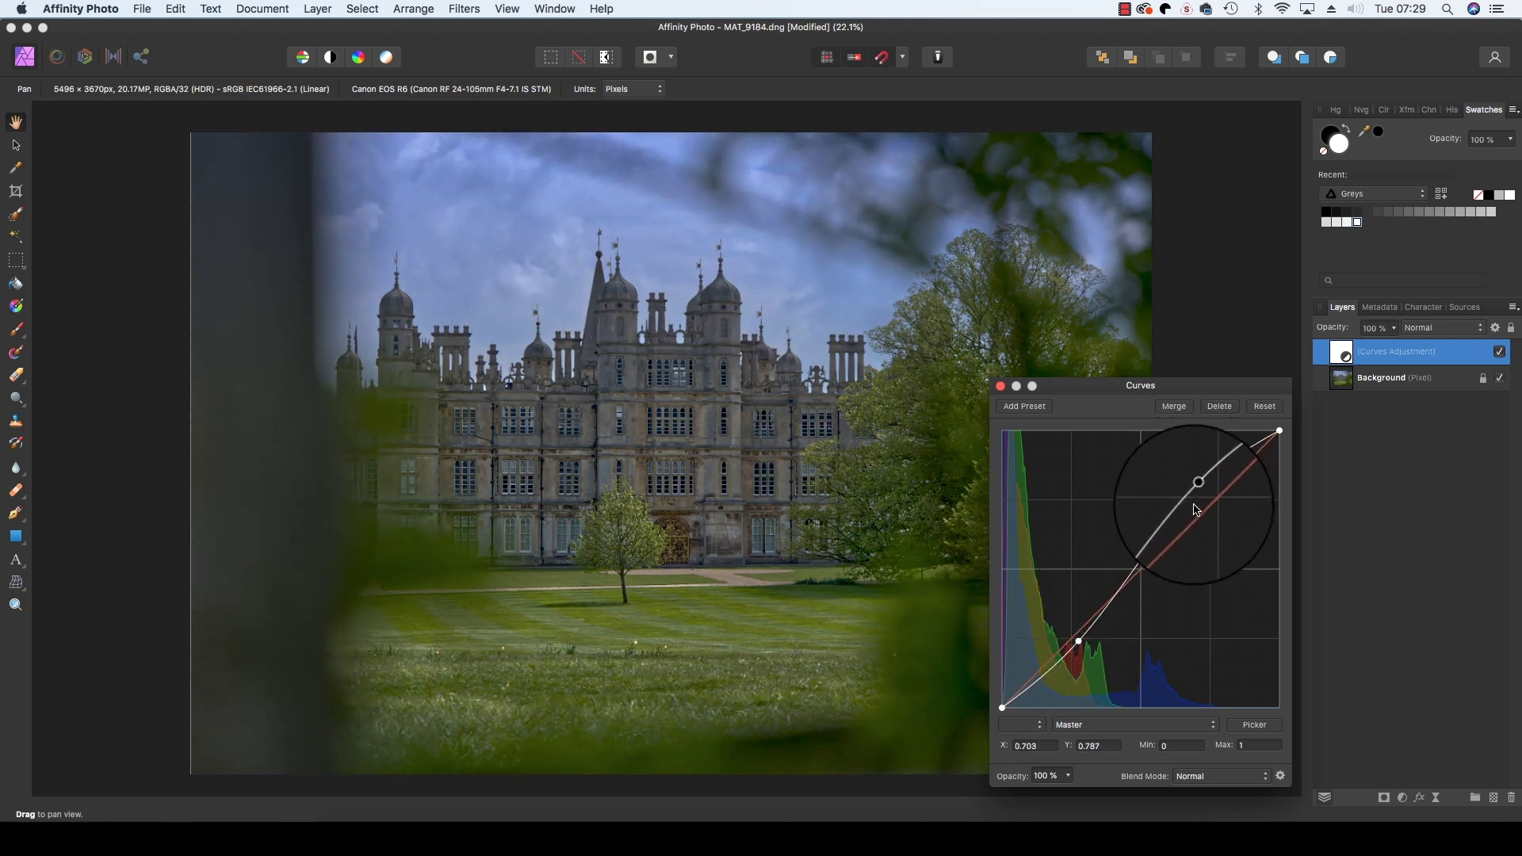
pyautogui.click(1403, 798)
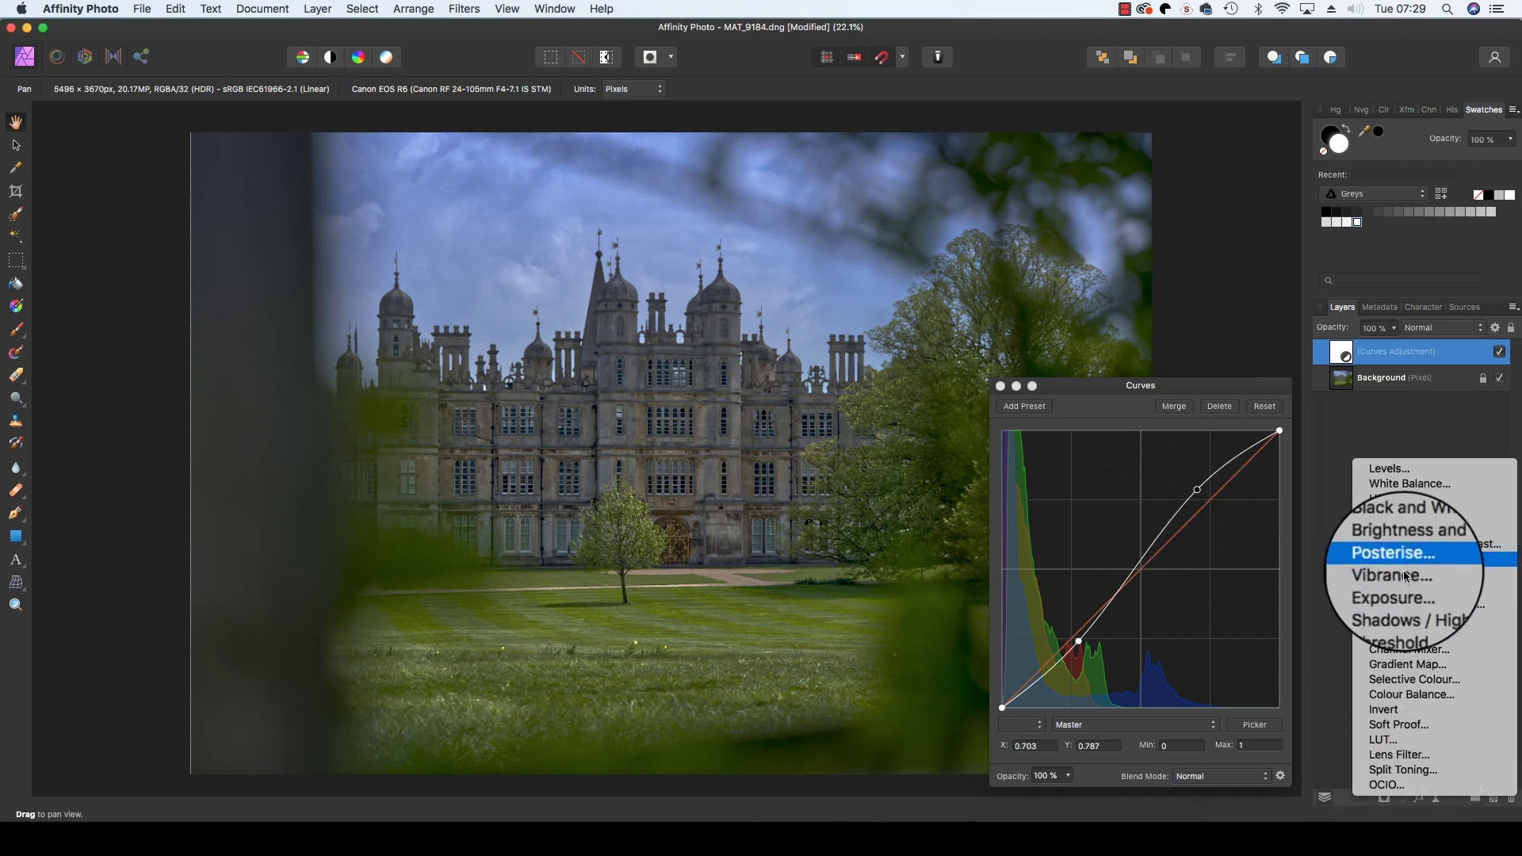
# Add an HSL layer targeting blues with Saturation Shift 19% and Luminosity Shift -8%
pyautogui.click(1277, 501)
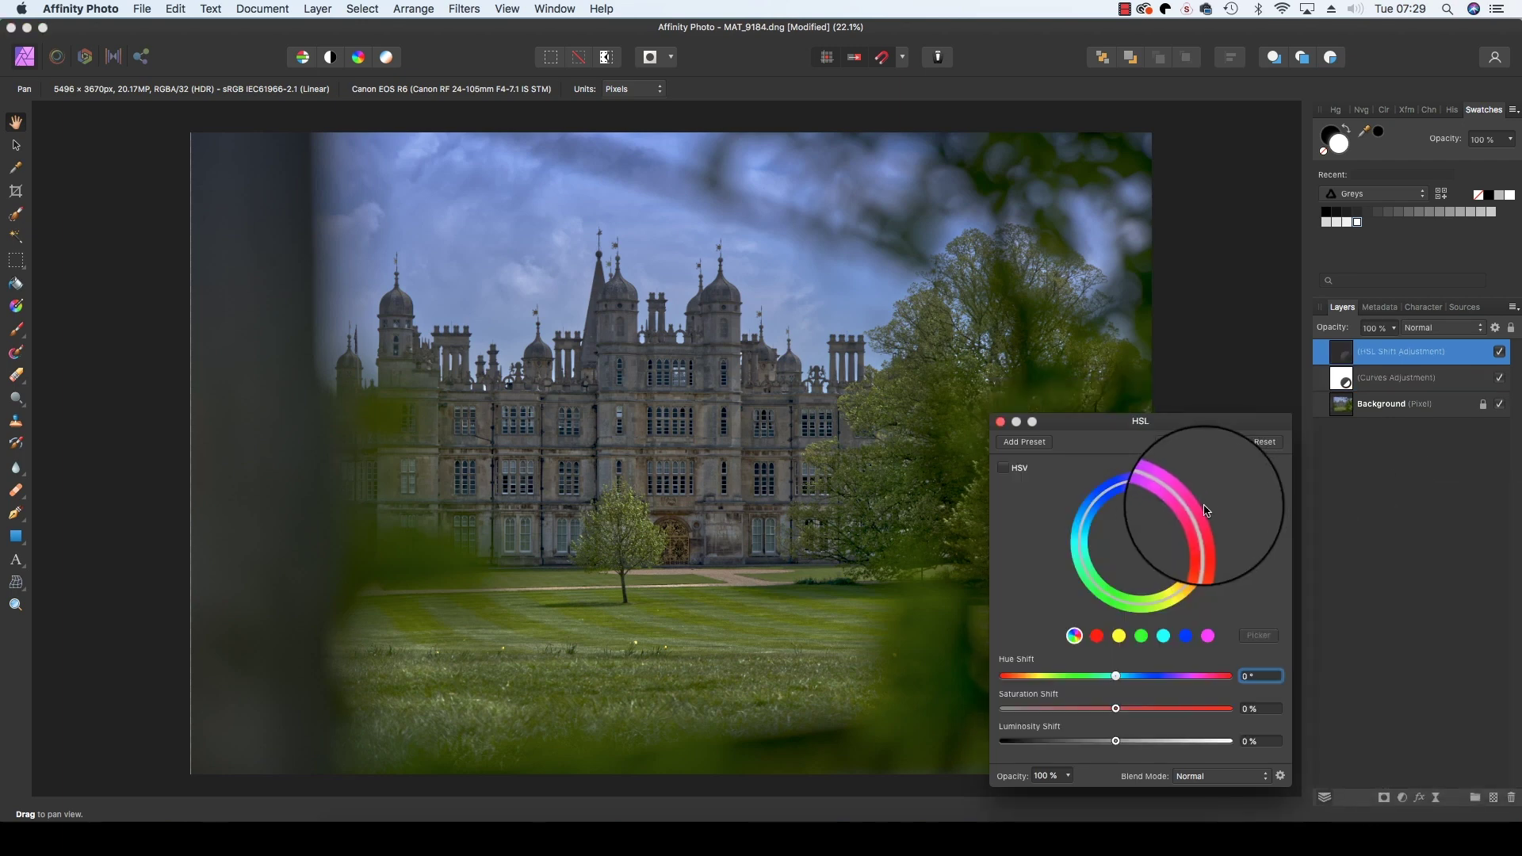
pyautogui.click(1185, 635)
pyautogui.moveTo(1116, 709); pyautogui.dragTo(1138, 709)
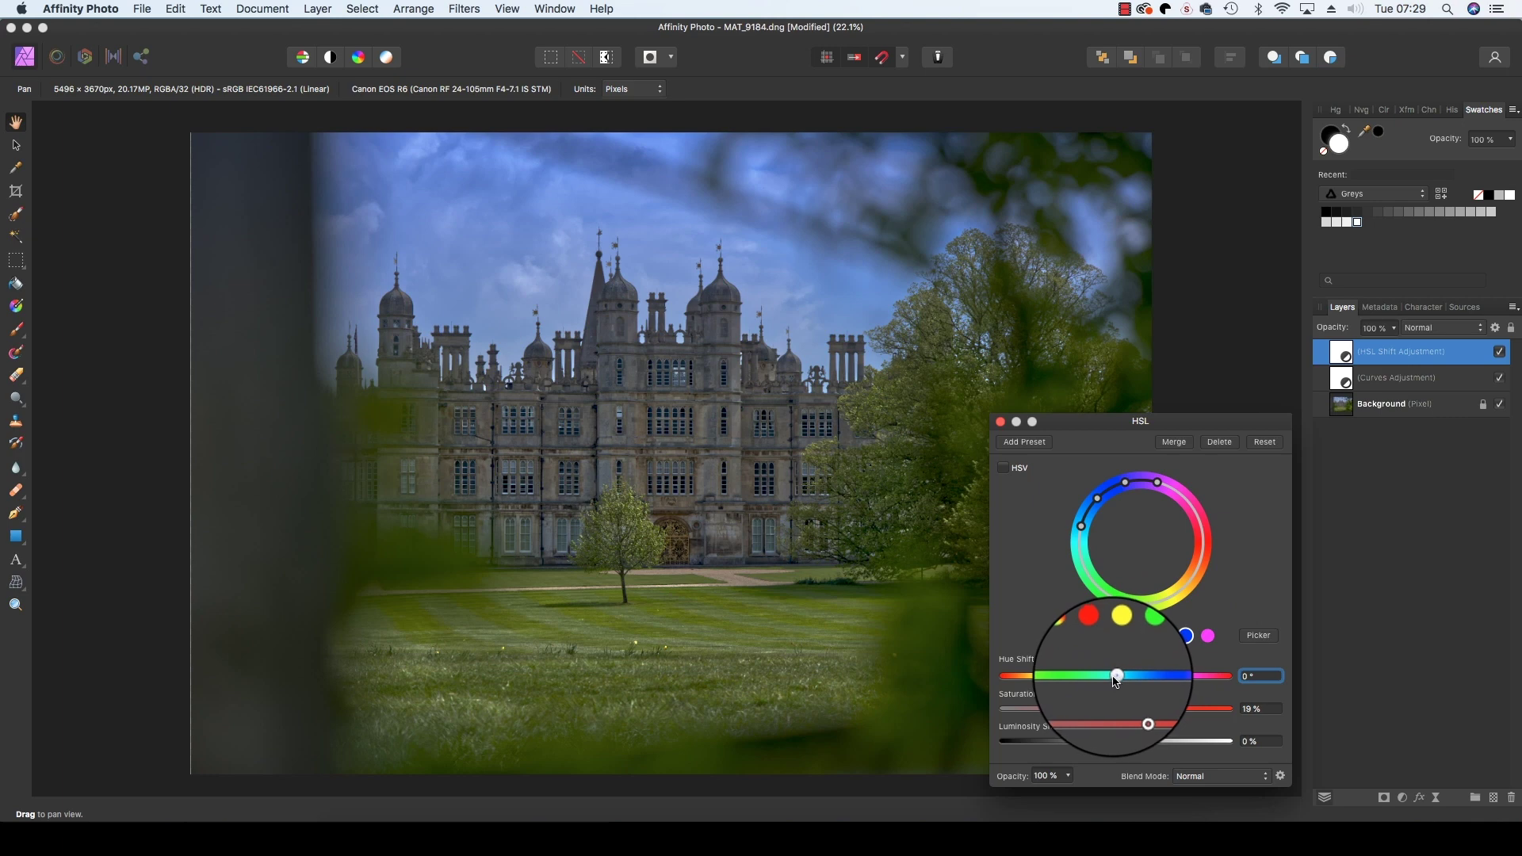
pyautogui.moveTo(1116, 742); pyautogui.dragTo(1107, 742)
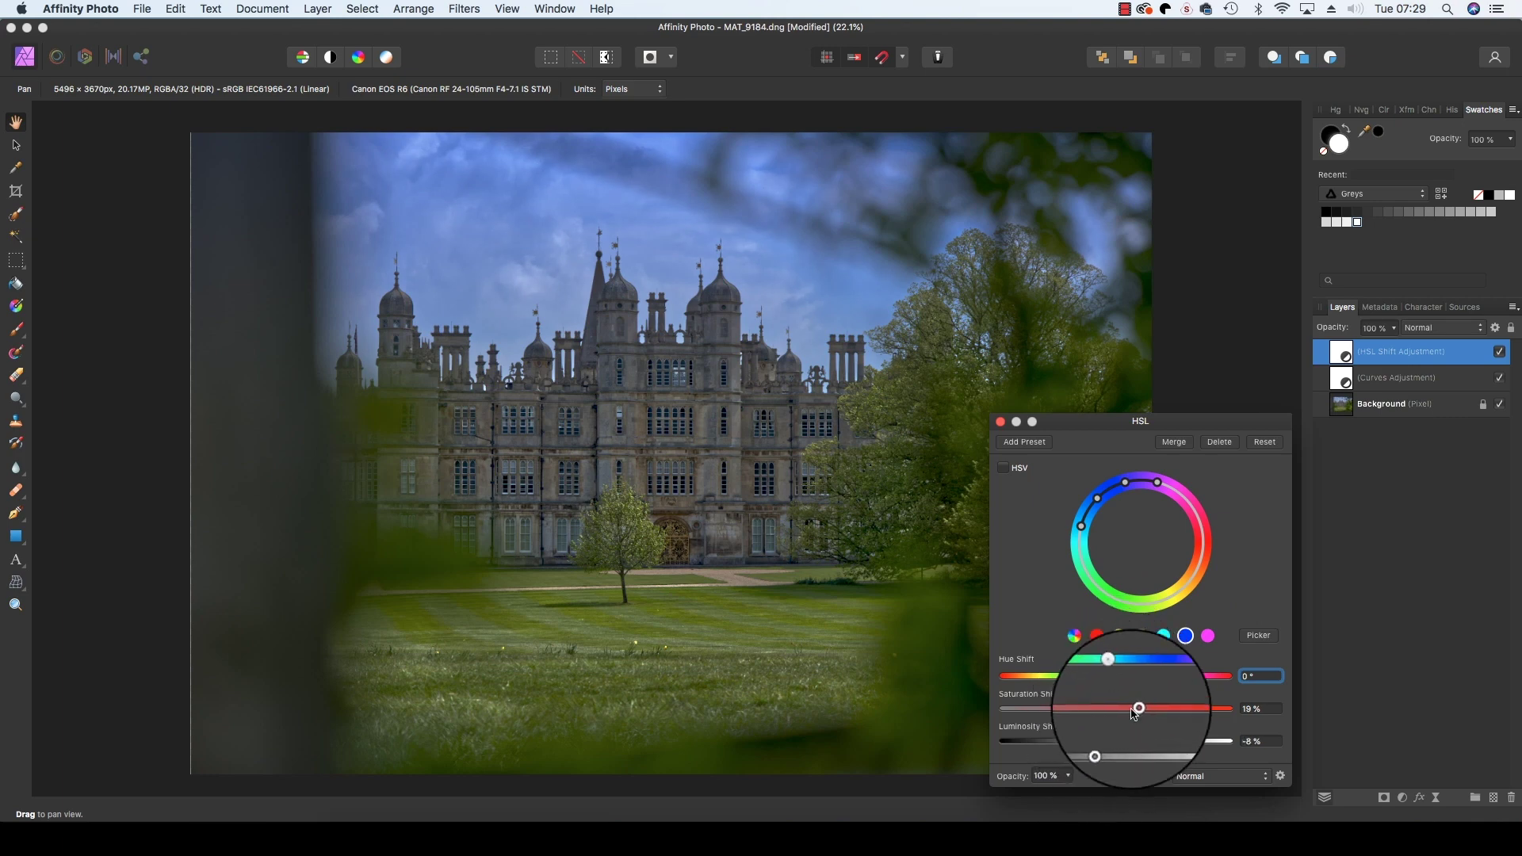
pyautogui.click(1499, 351)
pyautogui.click(1500, 377)
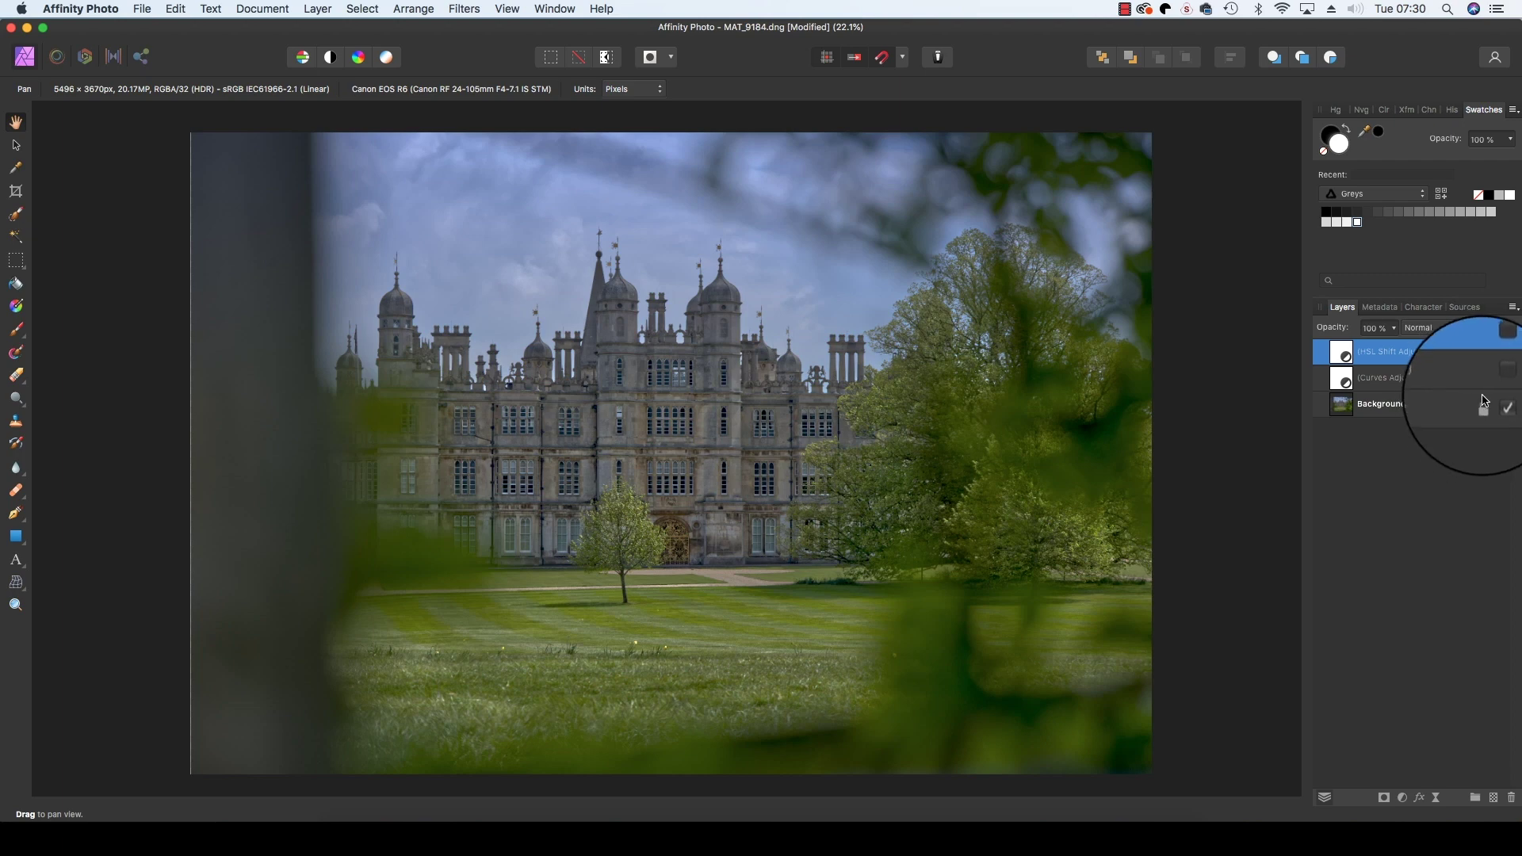
pyautogui.click(1501, 384)
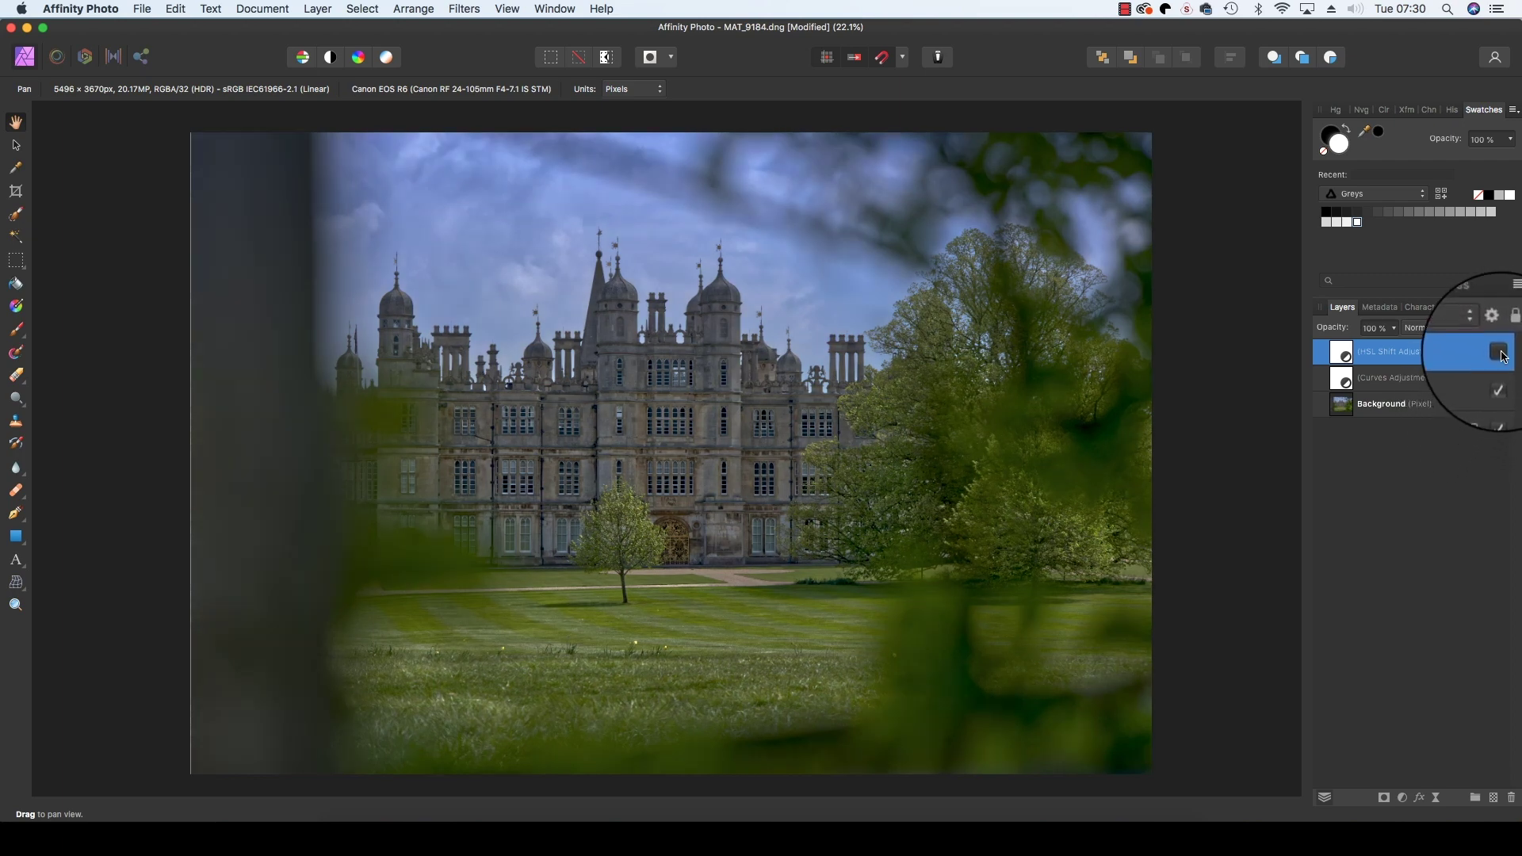
pyautogui.click(1499, 354)
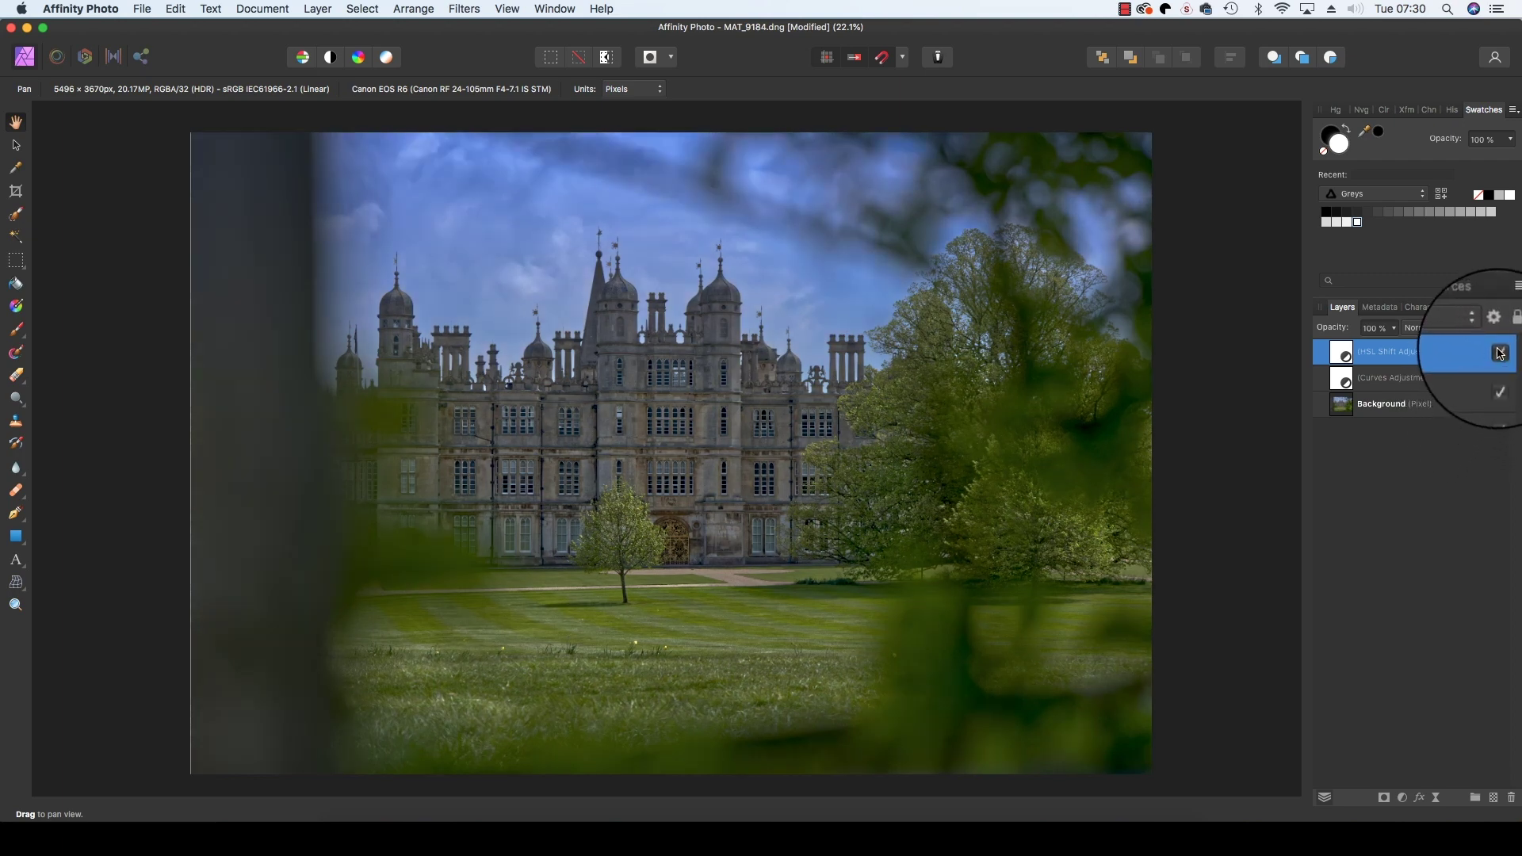